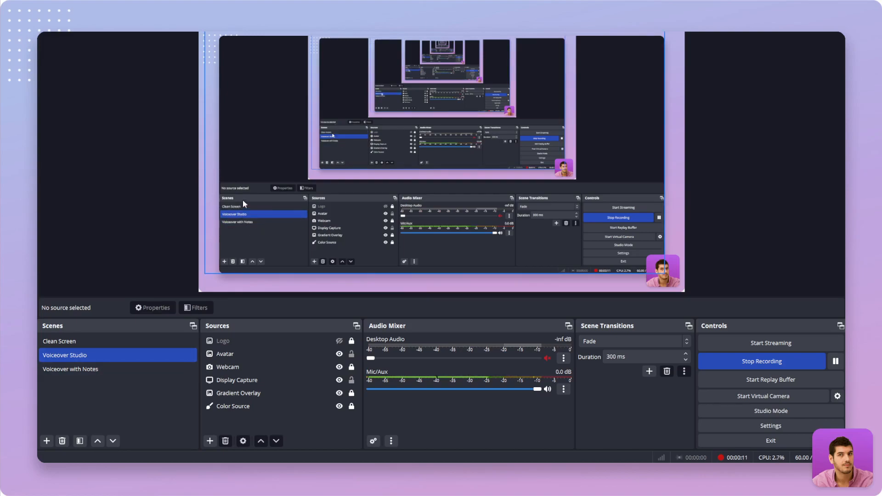
Switch through the Clean Screen, Voiceover Studio and Voiceover with Notes scenes to compare their layouts
left_click(91, 343)
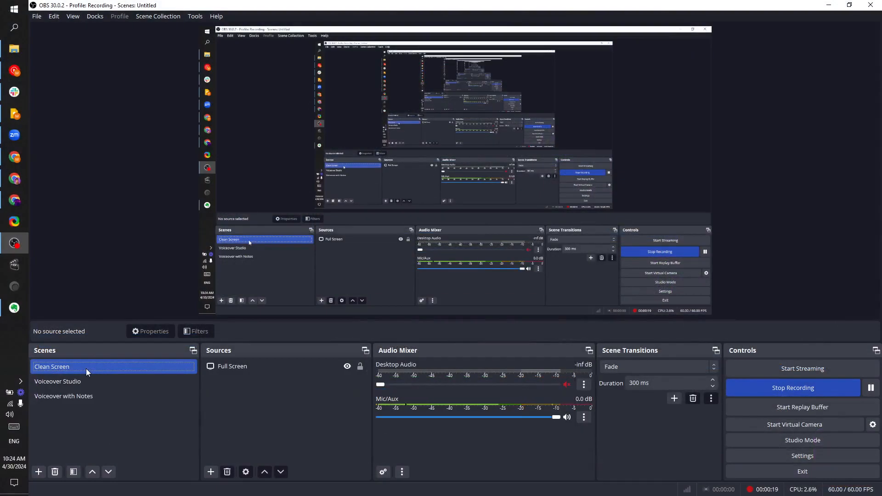
left_click(89, 382)
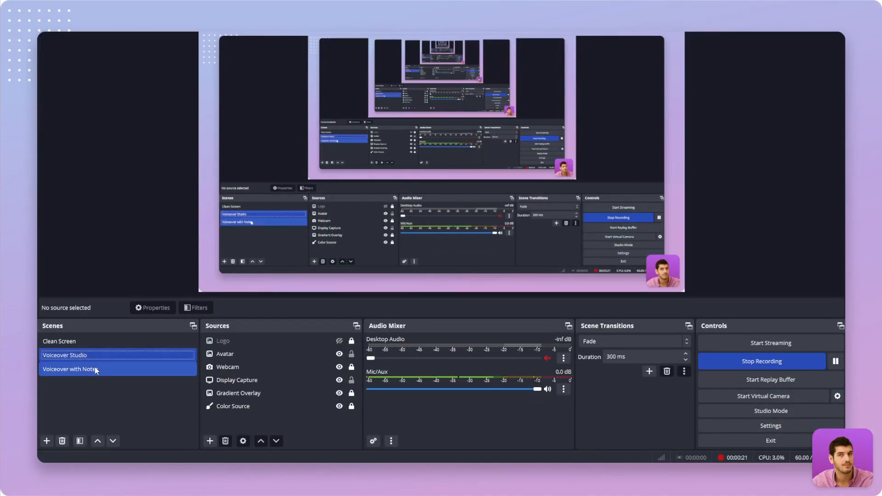
left_click(105, 371)
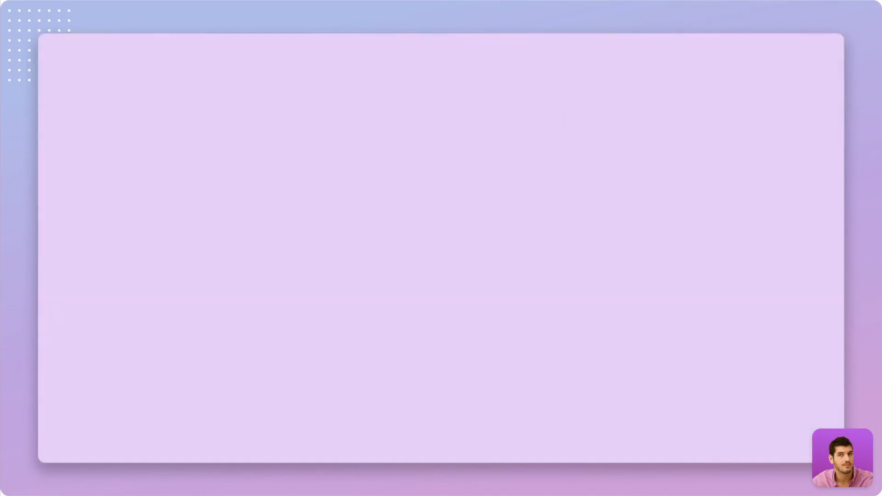
left_click(95, 356)
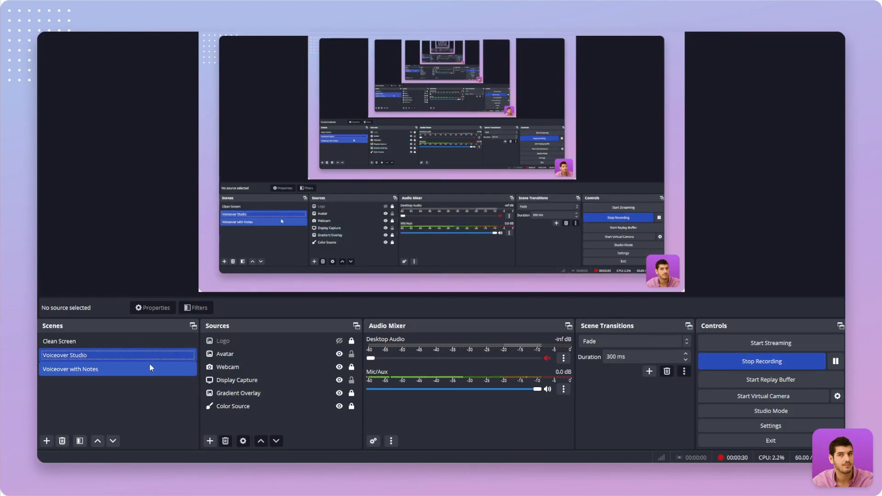
left_click(130, 342)
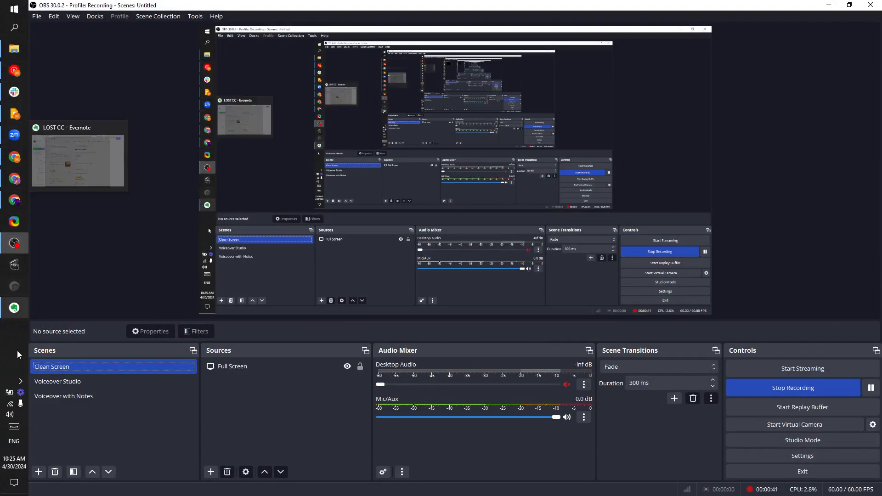
Switch to the browser and back, then select the Voiceover Studio scene
mouse_move(13, 291)
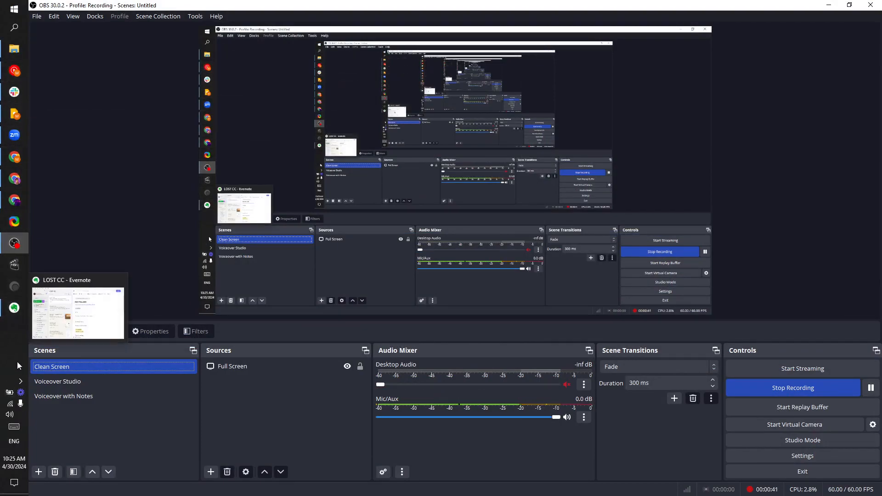
left_click(15, 203)
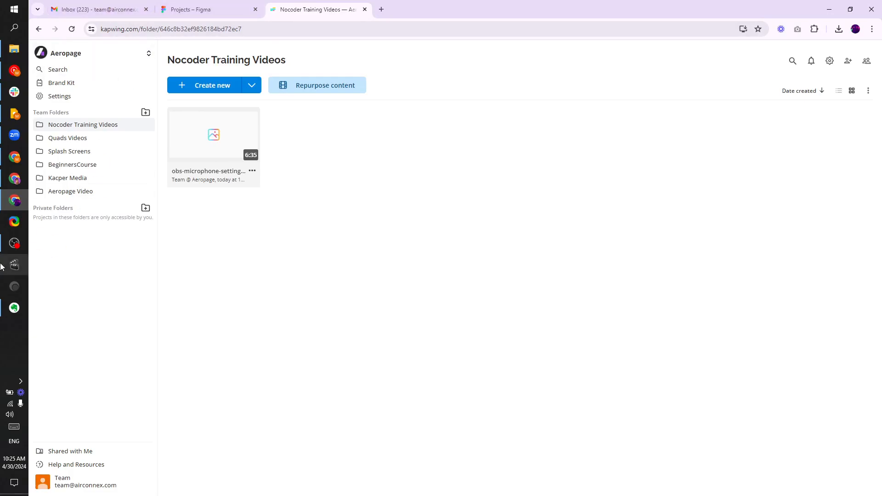
left_click(13, 244)
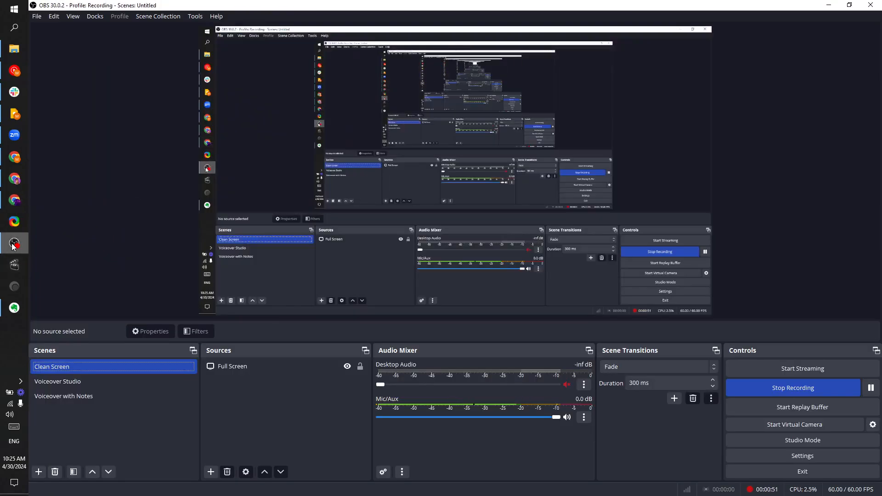
left_click(105, 382)
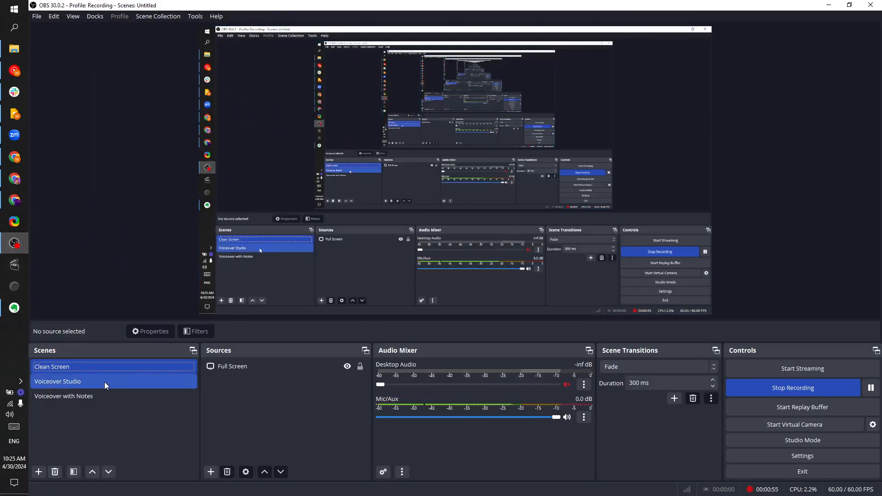
left_click(104, 382)
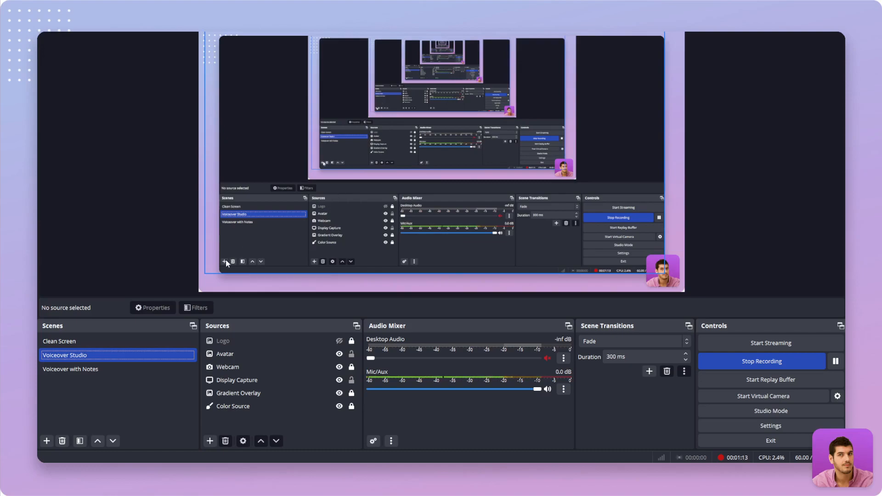
Select the Avatar image in the Voiceover Studio preview, then return to the Clean Screen scene
left_click(662, 278)
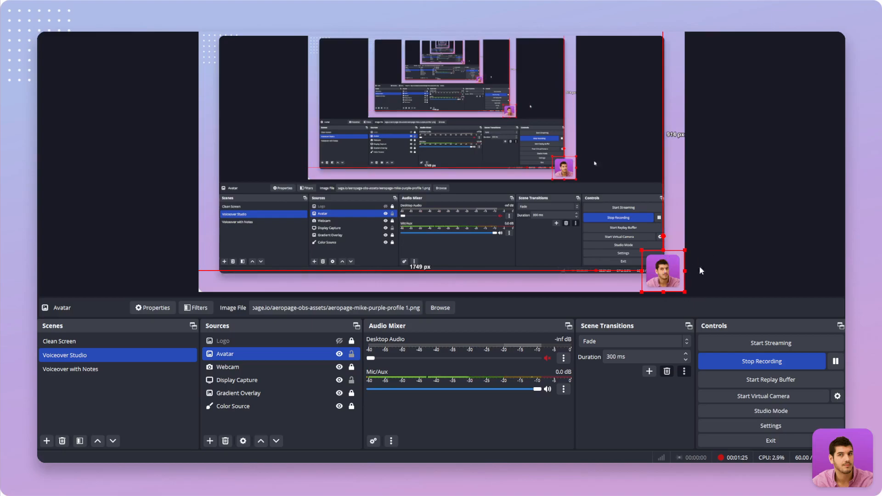
left_click(700, 234)
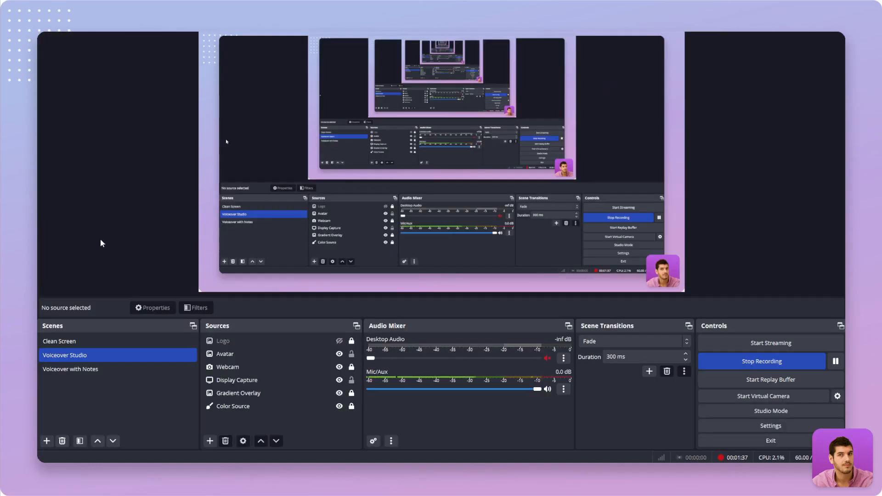
left_click(136, 340)
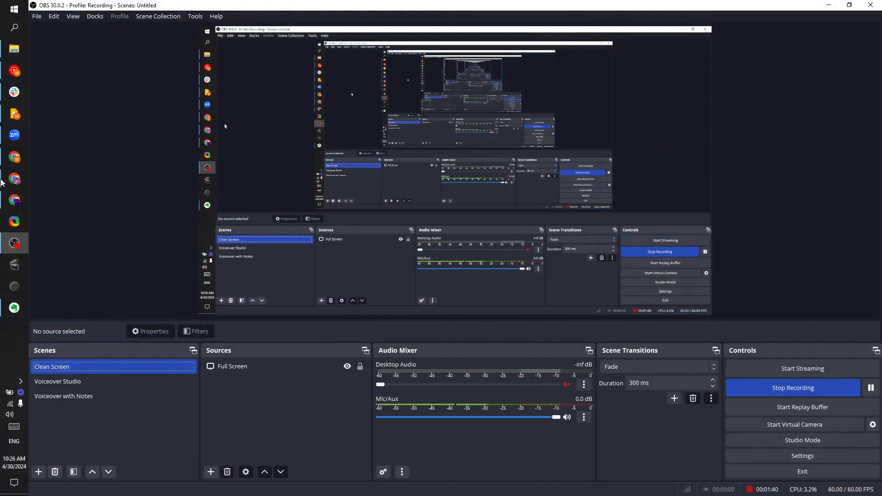
Switch to the Figma file, capture a full-screen screenshot and paste it onto the canvas
left_click(13, 201)
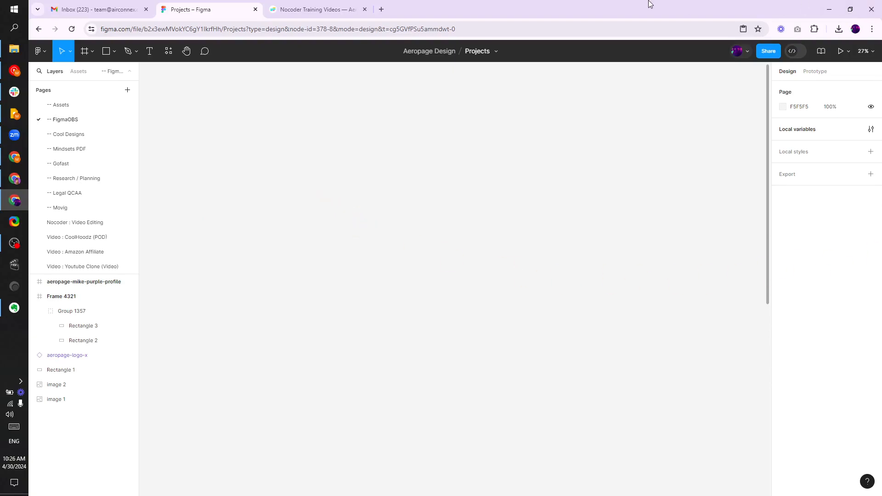
key("Print")
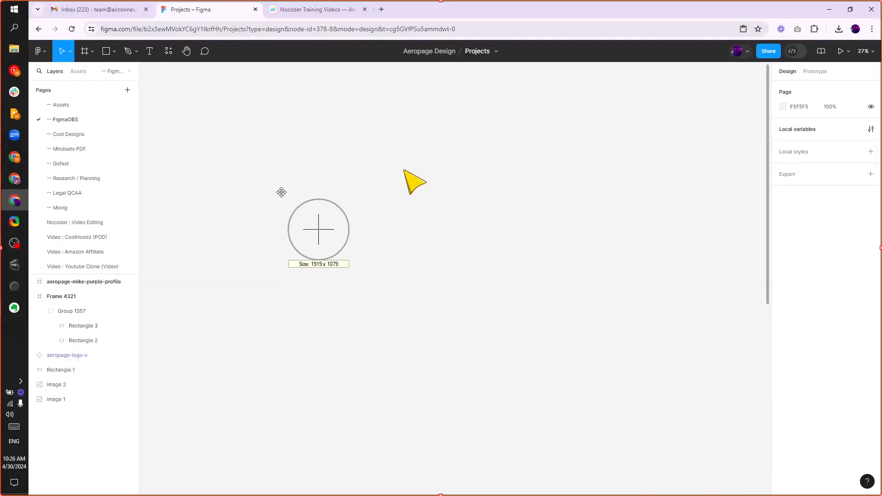
right_click(282, 193)
left_click(301, 198)
key("ctrl+v")
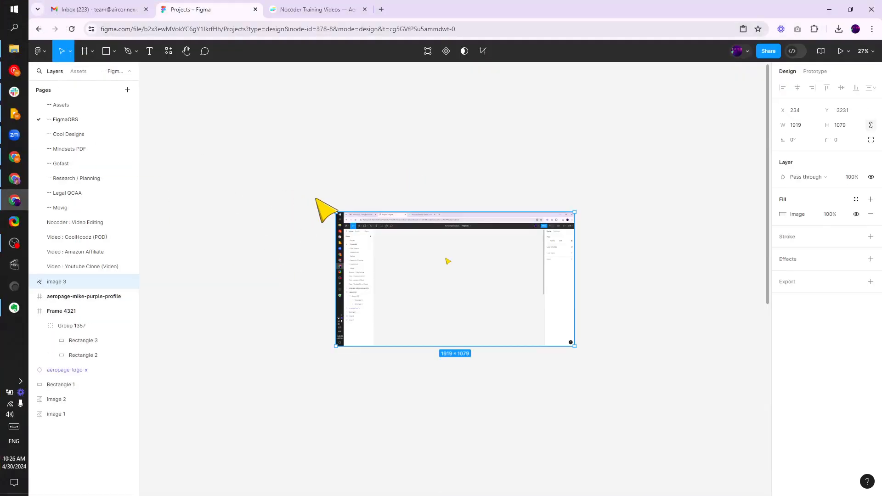
Zoom in and nudge the pasted screenshot slightly on the canvas
left_click(327, 392)
scroll(414, 282, "up", 5)
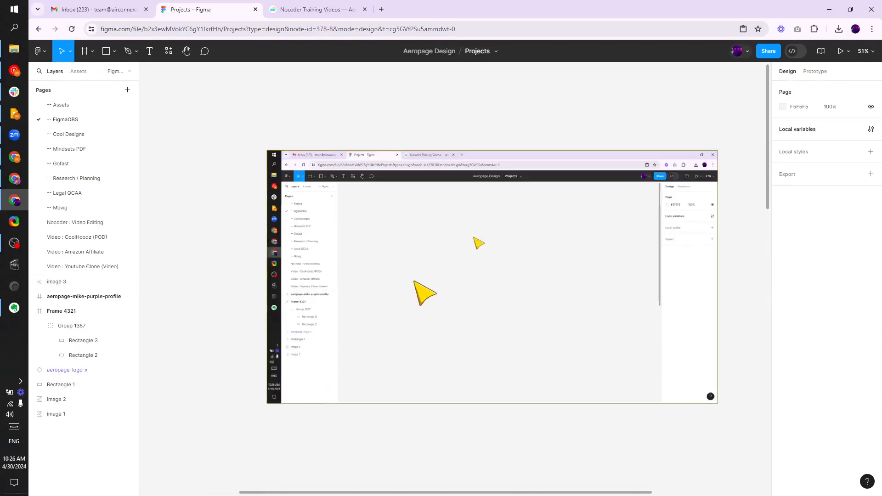
left_click_drag(385, 263, 379, 272)
key("Escape")
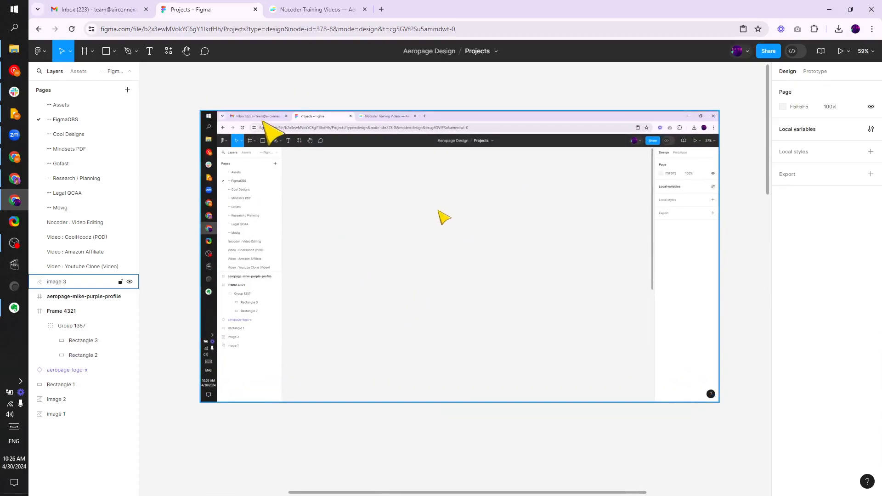
Select the pasted screenshot and set its height to 1080
left_click(309, 130)
left_click(263, 84)
left_click(271, 116)
left_click(797, 126)
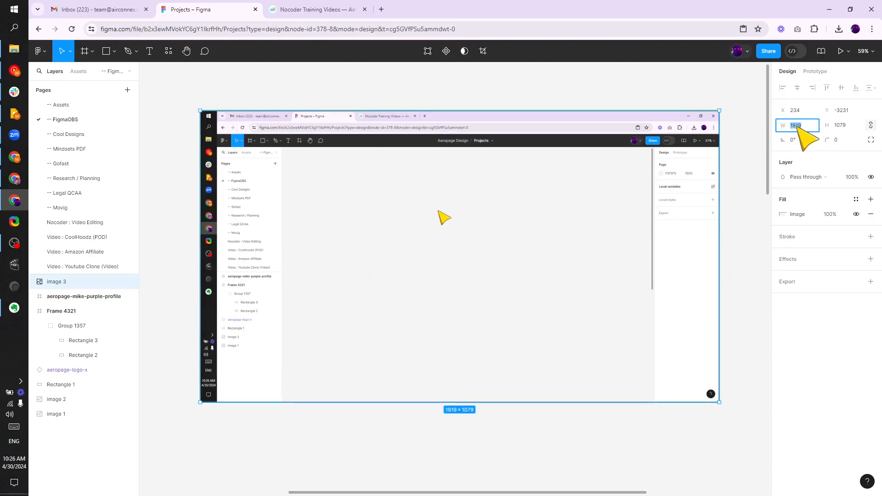
left_click(844, 130)
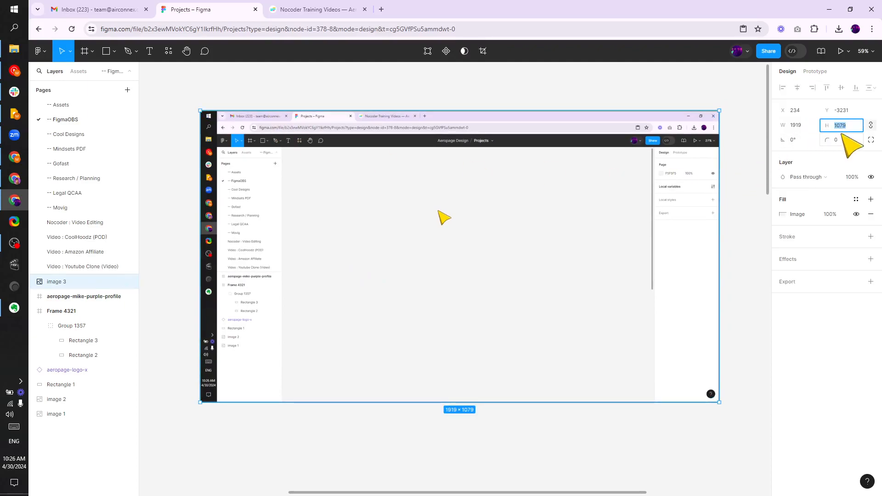
type("108")
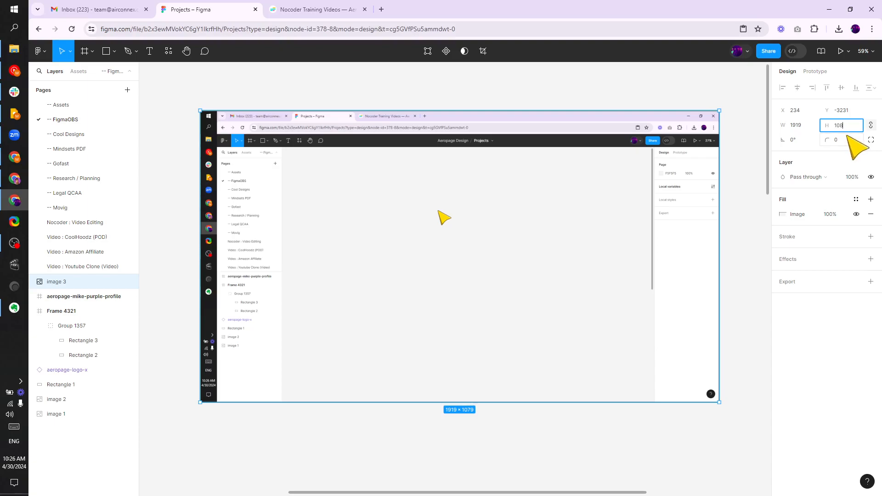
type("0")
Turn off proportion constraining and set the screenshot's width to 1920
left_click(811, 125)
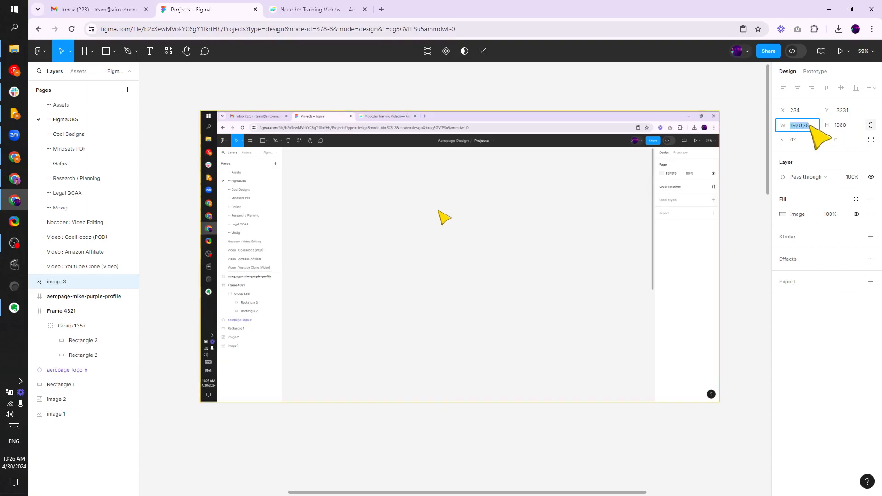
left_click(866, 130)
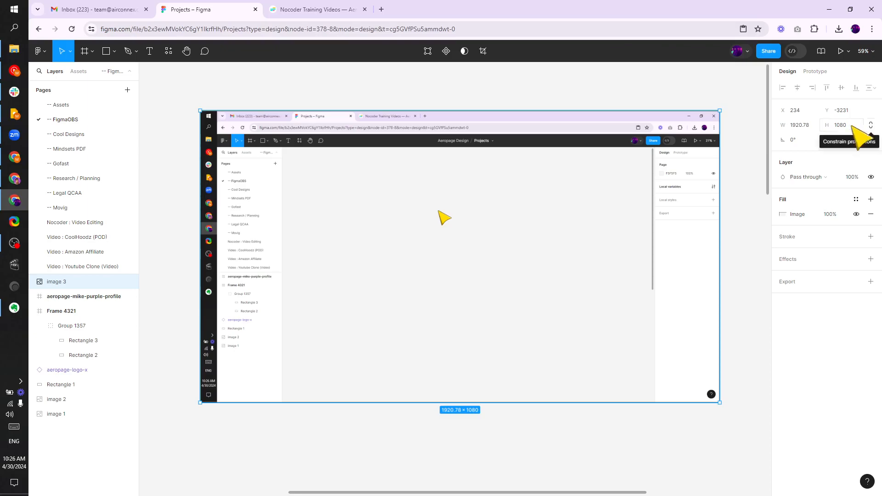
left_click(807, 126)
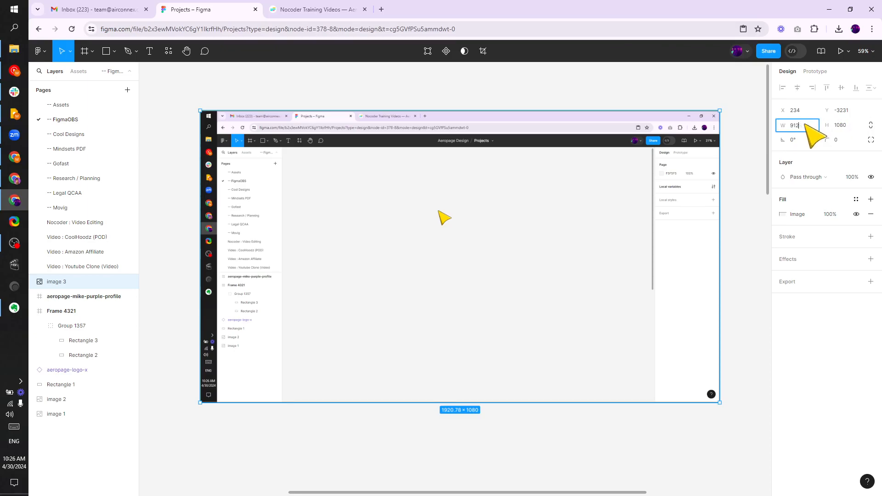
type("1920")
key("Return")
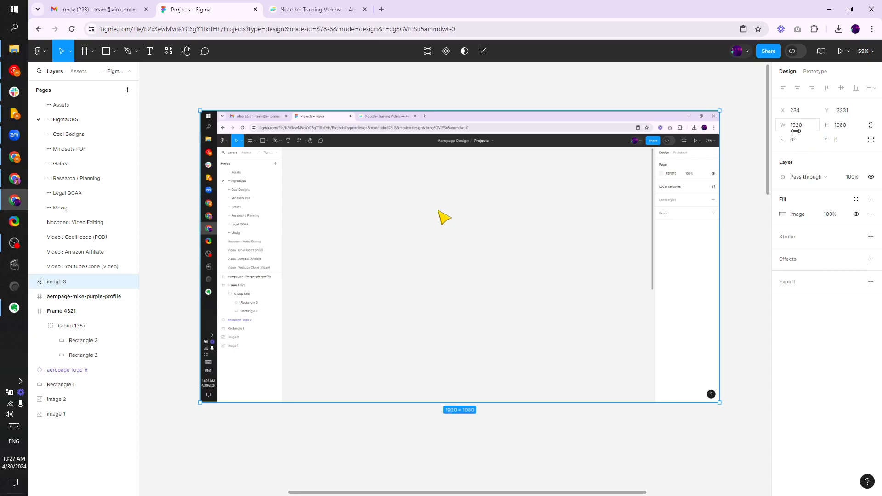
Move the screenshot around to reposition it on the canvas
left_click(607, 95)
left_click_drag(604, 115, 587, 125)
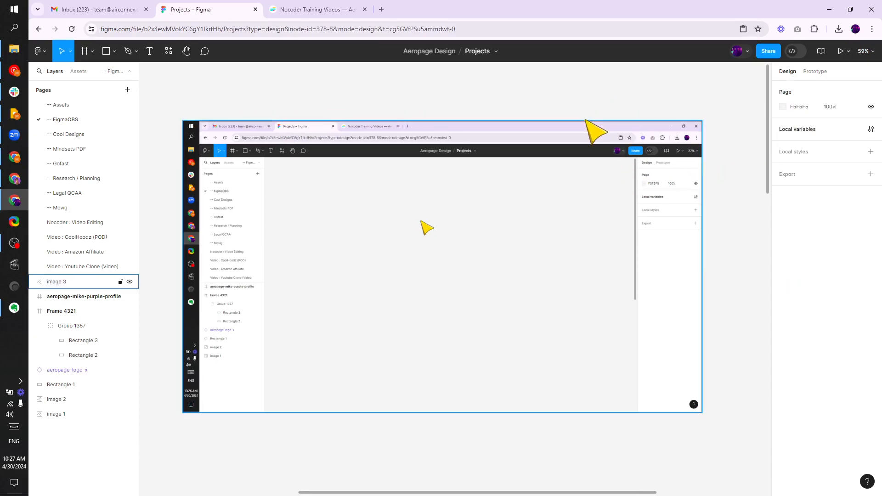
left_click(507, 97)
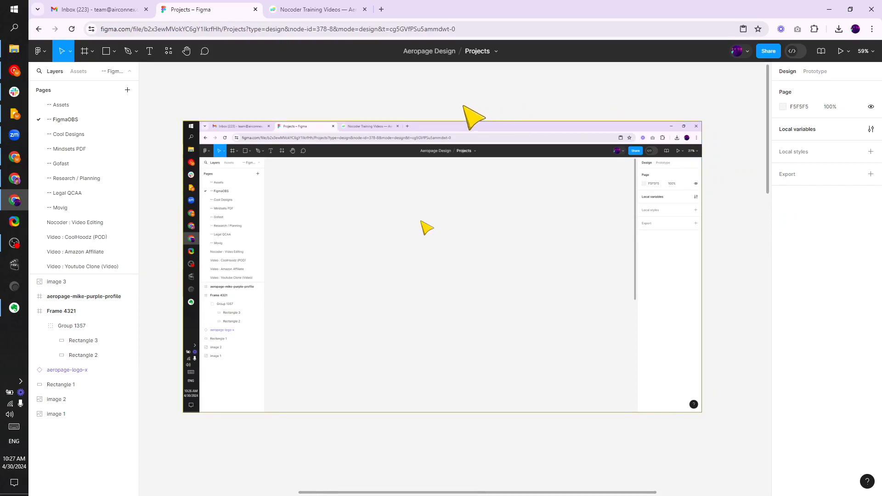
left_click_drag(464, 110, 479, 112)
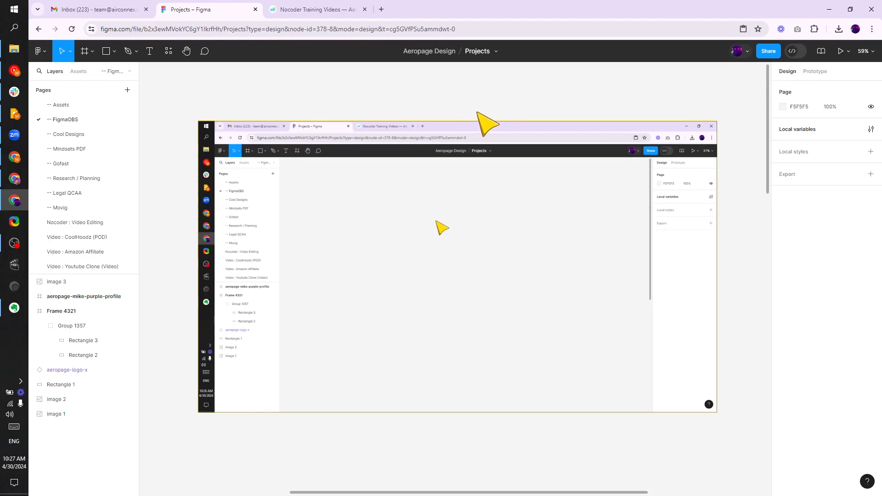
scroll(477, 112, "down", 5)
scroll(435, 140, "up", 5)
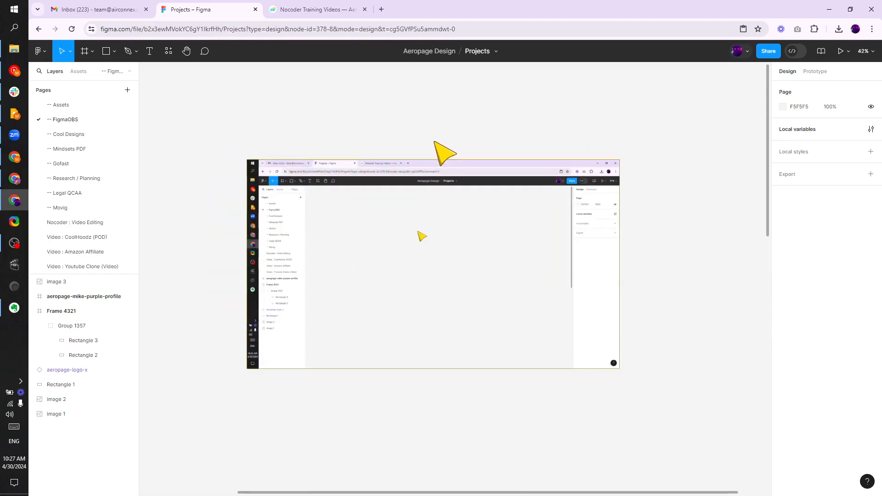
left_click_drag(434, 138, 444, 102)
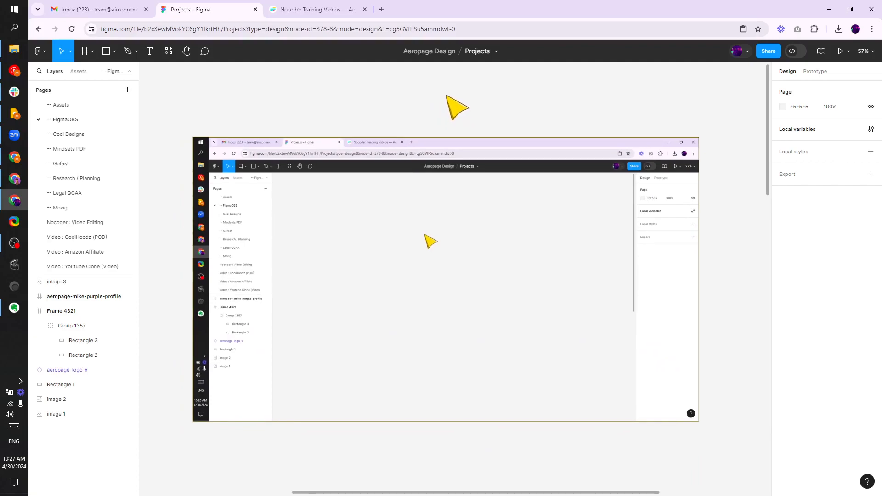
left_click(385, 197)
left_click(368, 133)
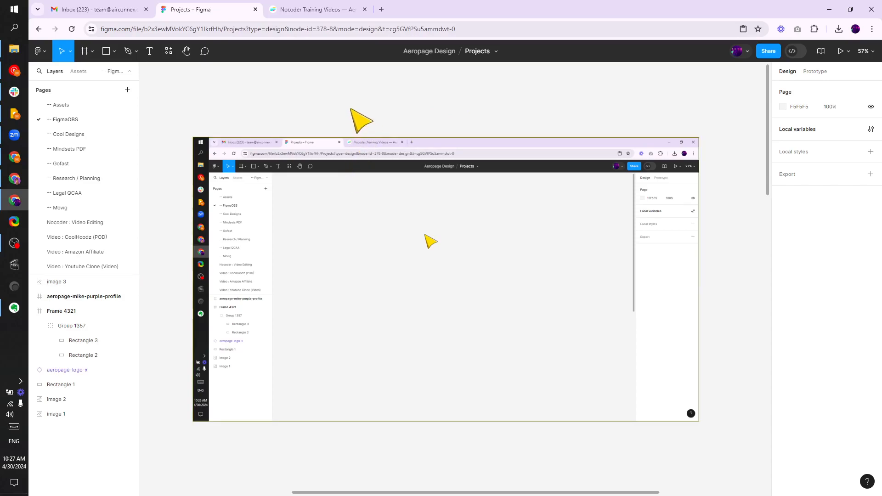
scroll(340, 118, "up", 1)
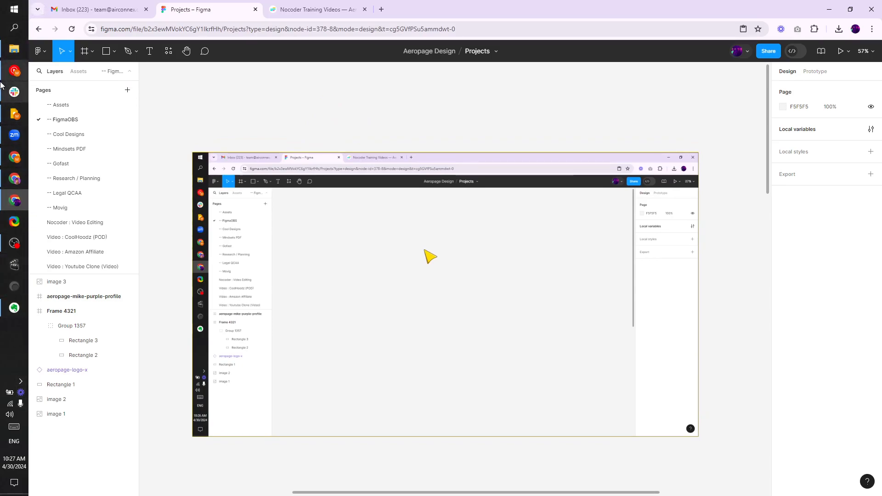
Move the screenshot down and draw a large frame in the empty space above it
left_click_drag(344, 108, 340, 334)
left_click(85, 51)
left_click_drag(193, 104, 641, 330)
key("f")
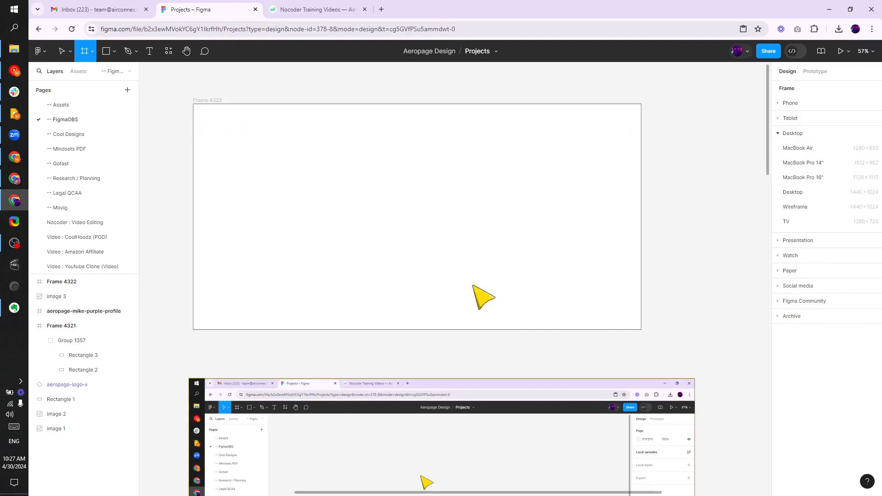
Draw a second, slightly shorter frame inside the first frame
left_click_drag(193, 118, 641, 315)
left_click(710, 174)
left_click(384, 168)
key("Escape")
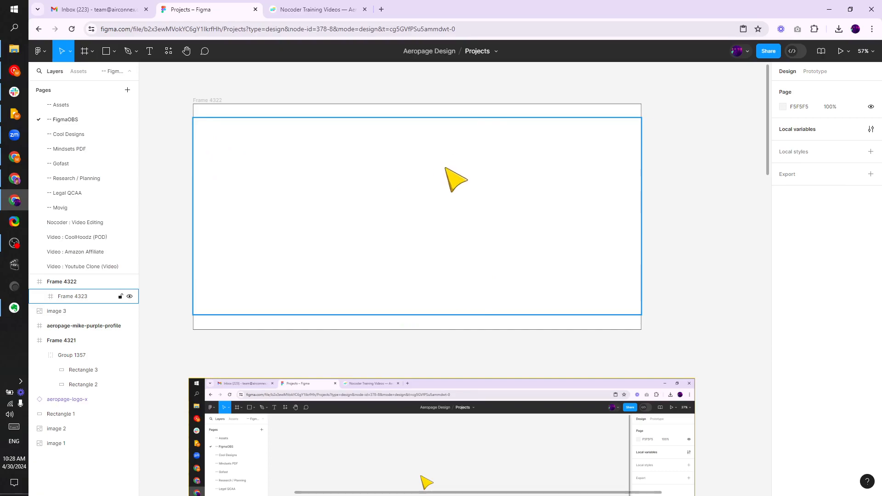
Select the inner frame and round its corners slightly
left_click(456, 179)
left_click_drag(825, 156, 136, 162)
left_click(705, 191)
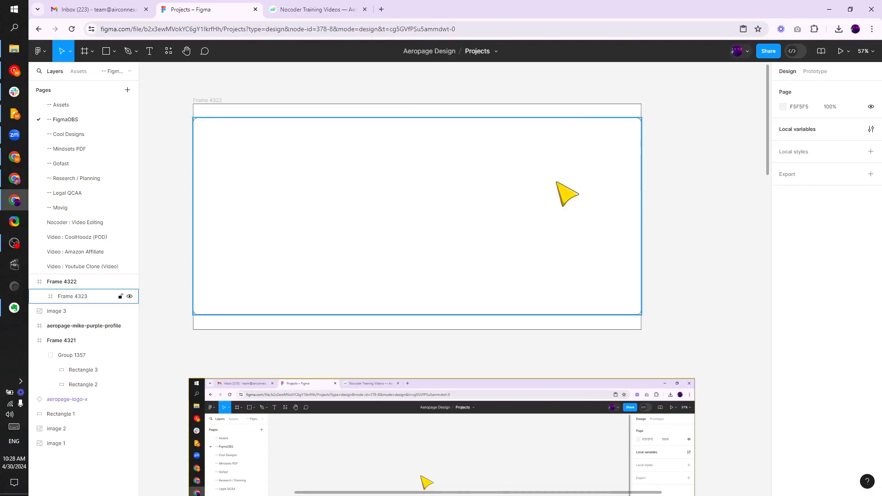
Resize the inner frame so its sides sit inset evenly from the outer frame's sides
left_click(485, 198)
left_click_drag(193, 167, 208, 168)
left_click_drag(358, 159, 350, 159)
left_click(684, 145)
left_click(498, 168)
left_click_drag(201, 154, 205, 154)
left_click_drag(446, 156, 442, 158)
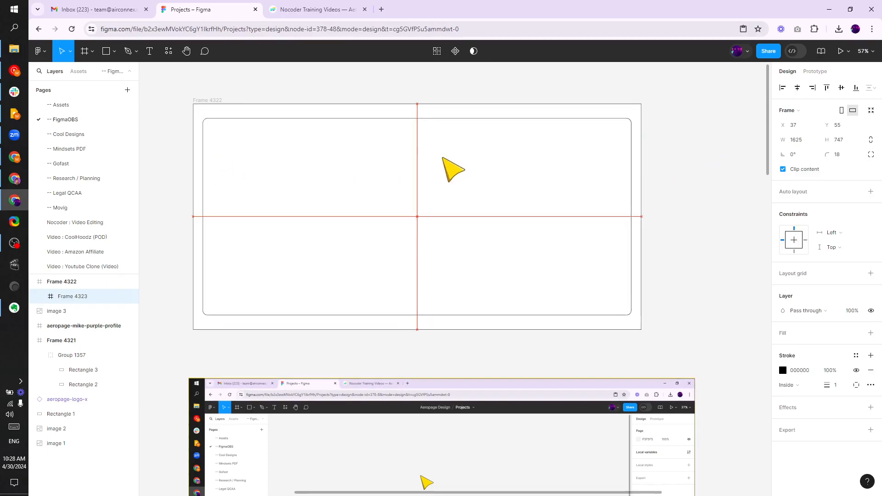
left_click(683, 146)
Draw a rectangle about 1856 × 994 covering the browser content area of the screenshot
scroll(354, 161, "down", 6)
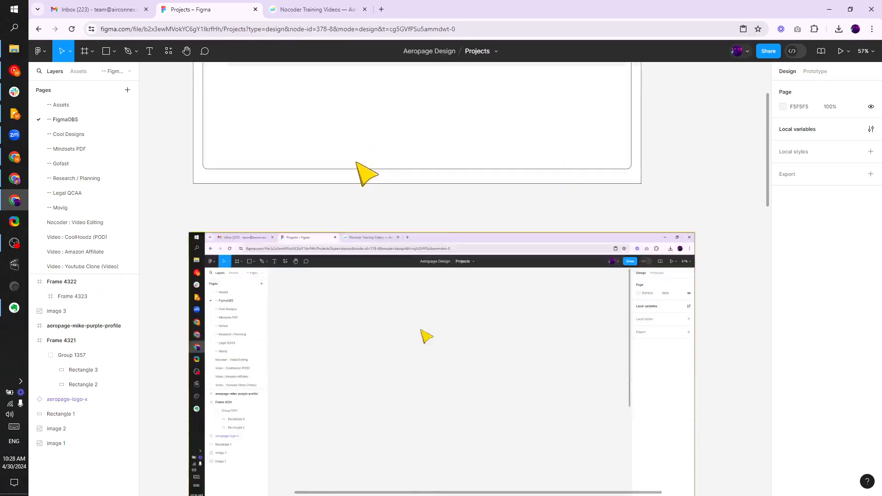
scroll(344, 181, "up", 1)
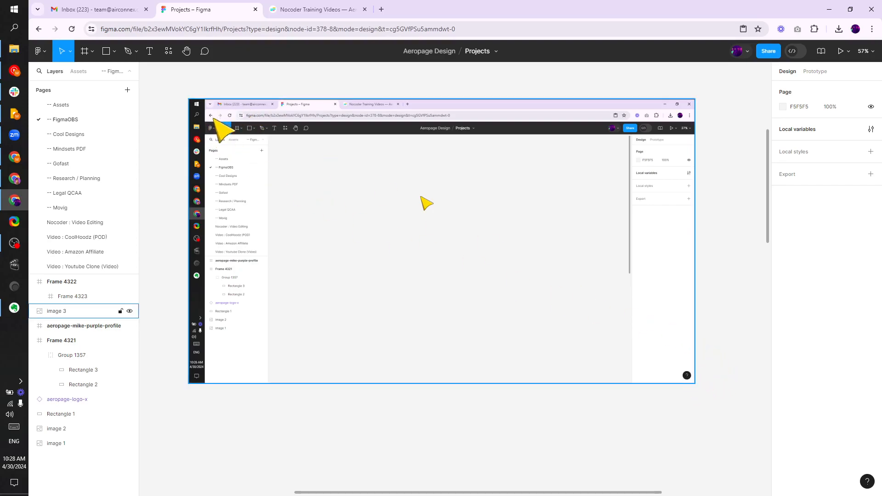
scroll(205, 133, "up", 1)
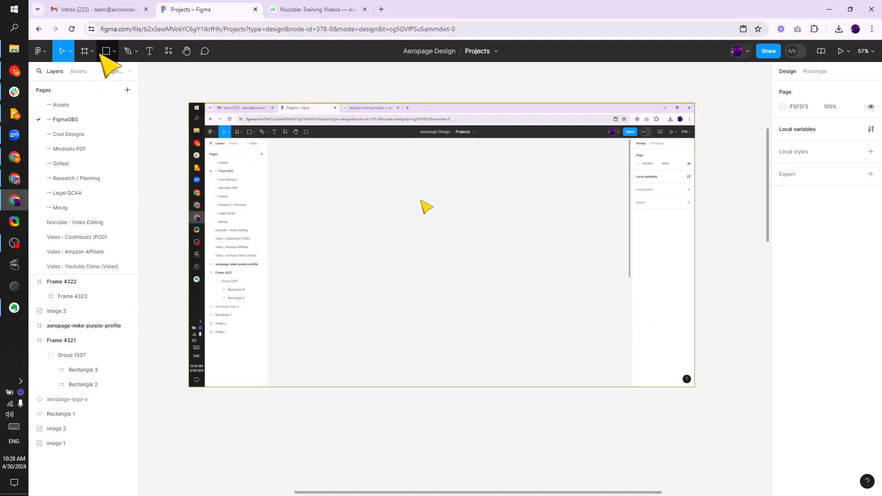
left_click(105, 54)
left_click_drag(207, 124, 694, 387)
mouse_move(205, 125)
left_mouse_down()
mouse_move(187, 103)
mouse_move(206, 125)
left_mouse_up()
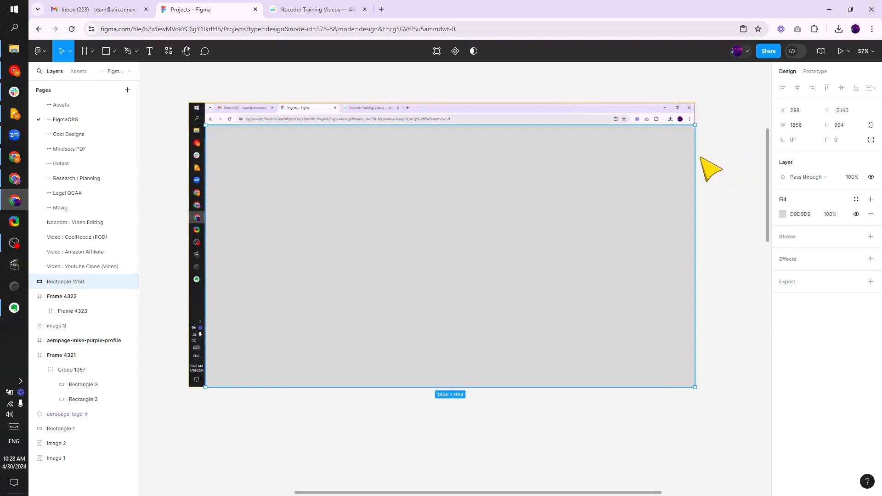
left_click(709, 169)
Align the rectangle's right edge precisely with the screenshot's window edge
scroll(356, 175, "up", 2)
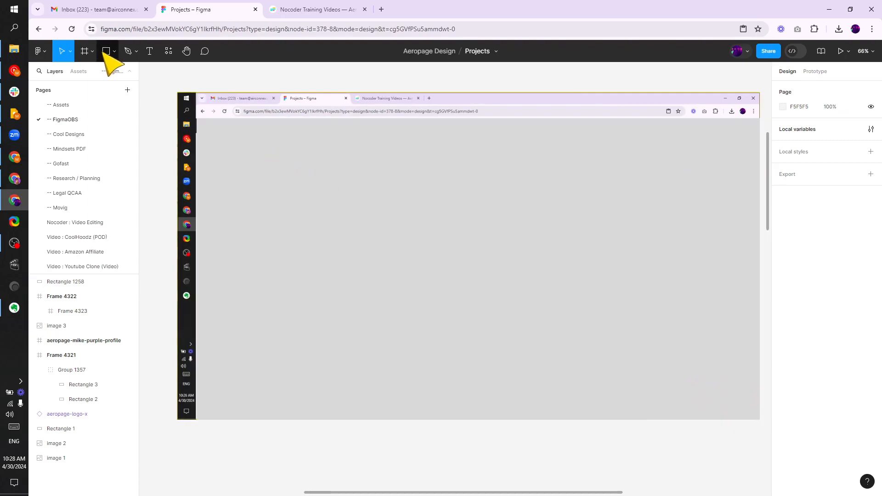
left_click(255, 143)
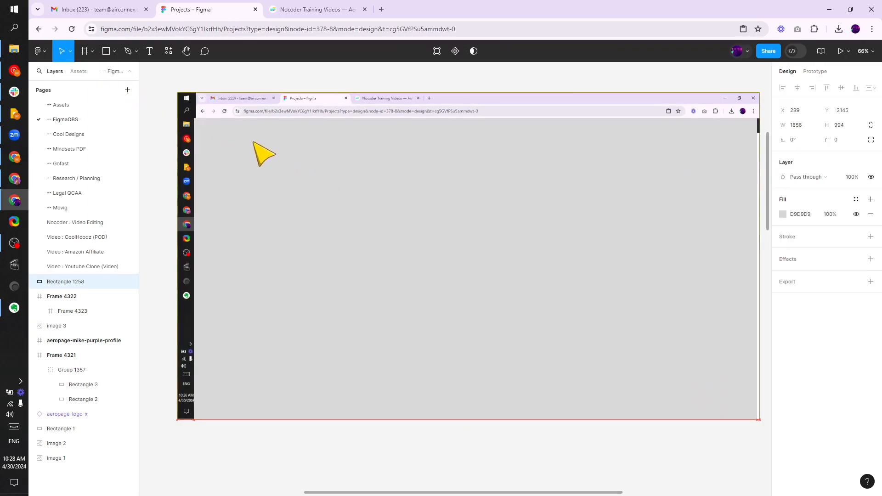
scroll(551, 150, "right", 1)
left_click_drag(551, 150, 587, 161)
scroll(587, 161, "up", 15)
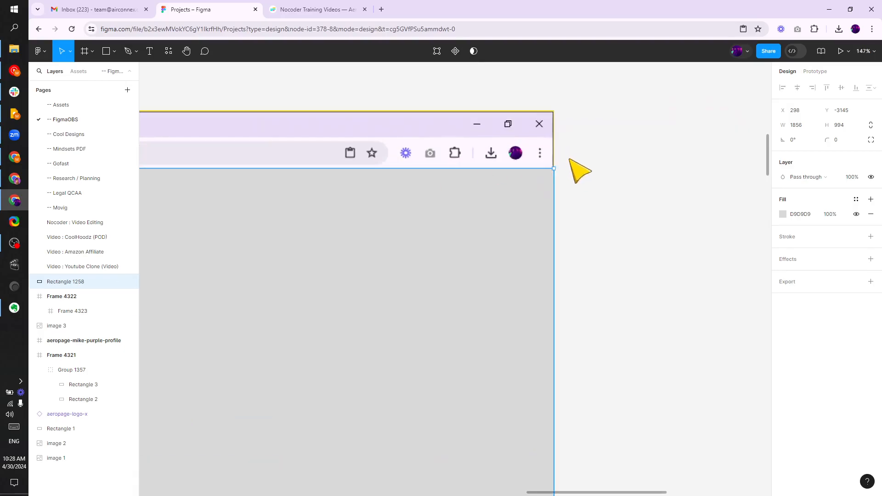
left_click_drag(536, 192, 589, 213)
left_click(597, 208)
Align the rectangle's bottom edge with the screenshot's content area and round its corners to 20
scroll(597, 208, "down", 15)
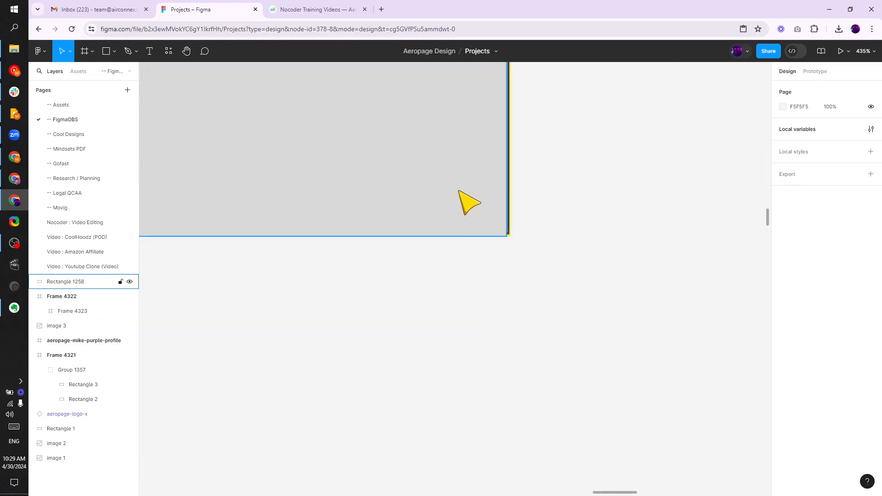
left_click(467, 201)
scroll(498, 222, "up", 15)
left_click_drag(546, 294, 515, 283)
left_click(493, 341)
scroll(550, 242, "down", 15)
left_click_drag(352, 205, 499, 293)
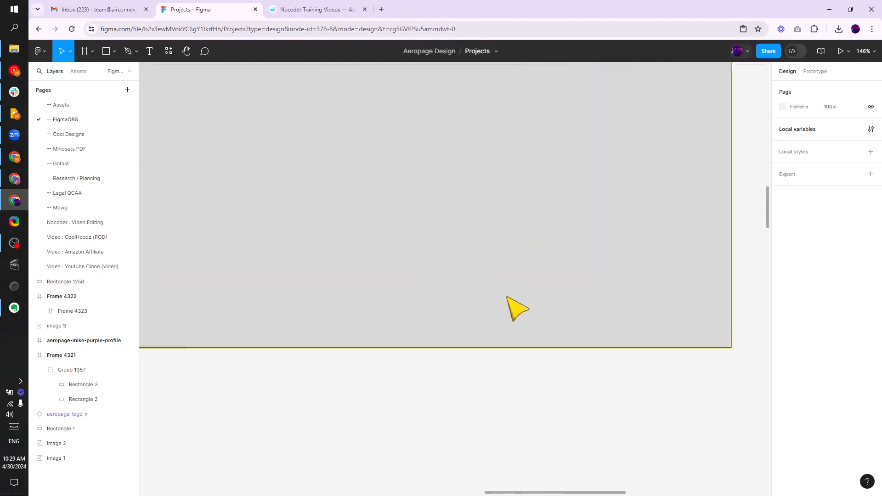
scroll(652, 291, "up", 10)
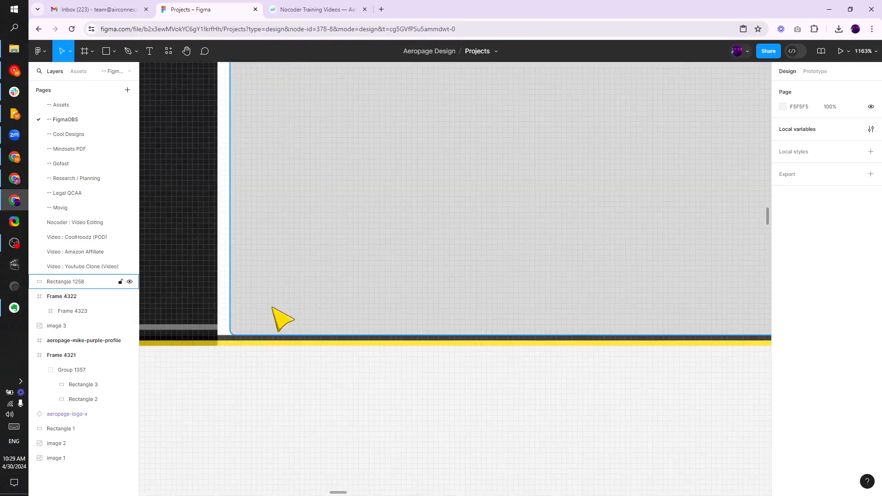
left_click(273, 309)
left_click_drag(229, 336, 225, 331)
key("shift+2")
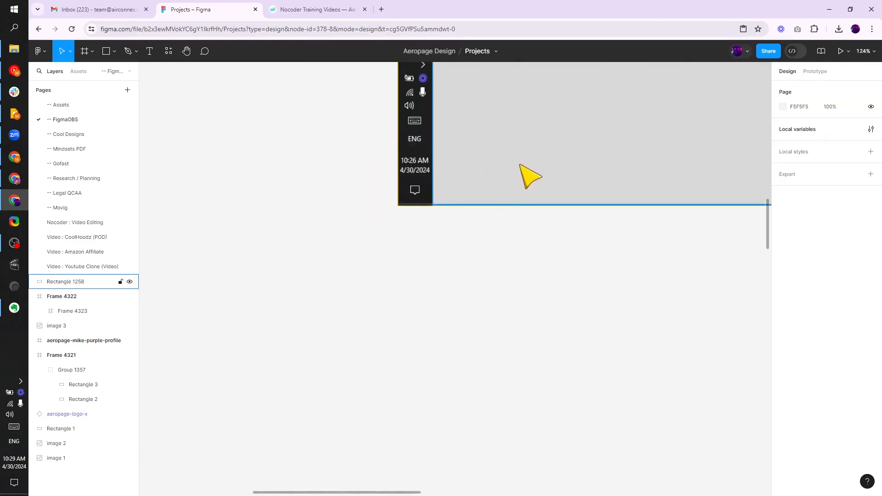
left_click_drag(827, 137, 149, 135)
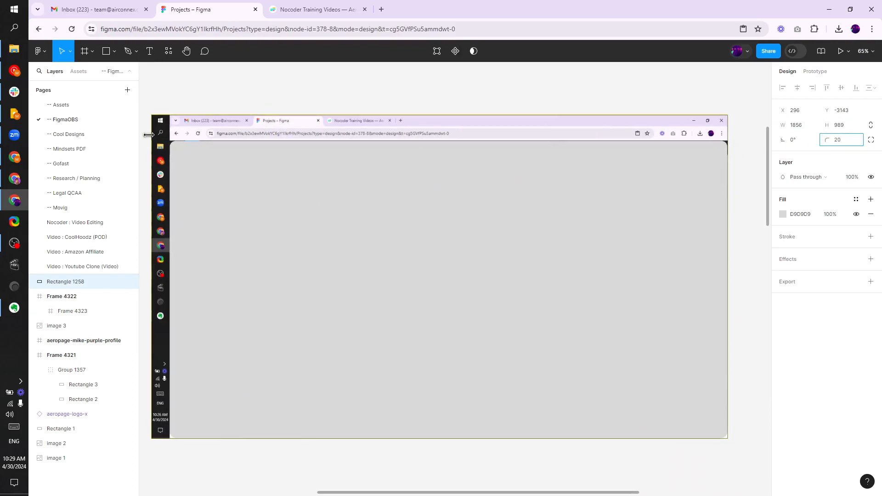
left_click(273, 90)
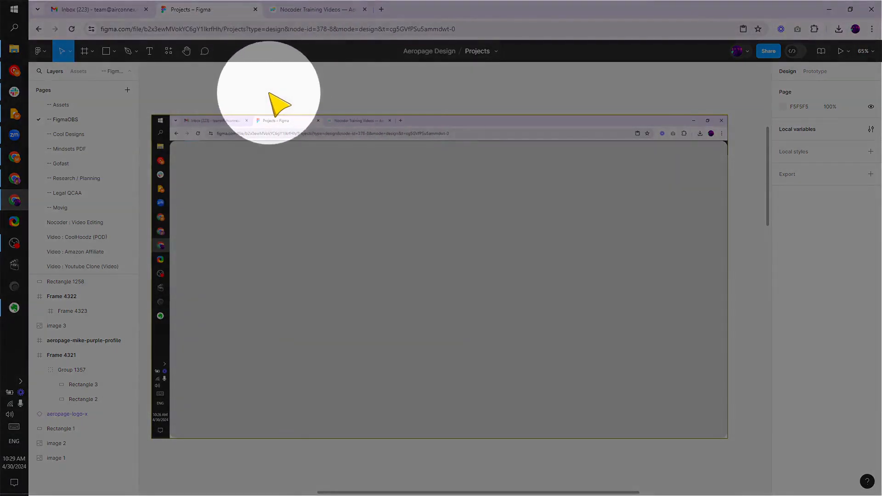
Inspect the sizes of the grey rectangle and the inner frame
scroll(242, 203, "down", 5)
left_click(319, 222)
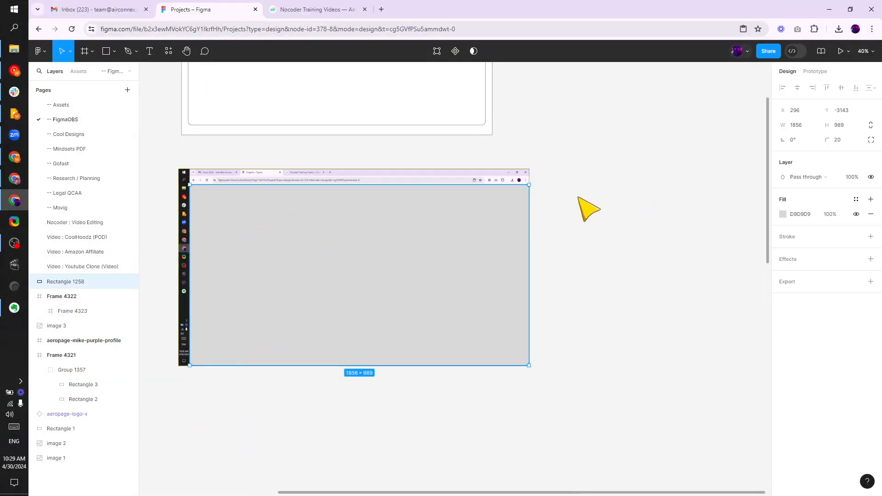
left_click(589, 208)
scroll(593, 257, "up", 3)
left_click(340, 185)
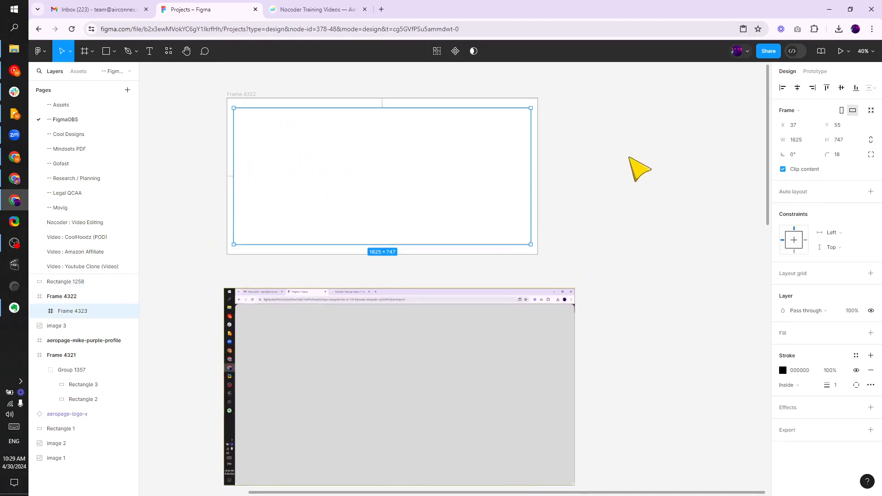
left_click(630, 159)
scroll(279, 265, "down", 2)
scroll(281, 267, "down", 3)
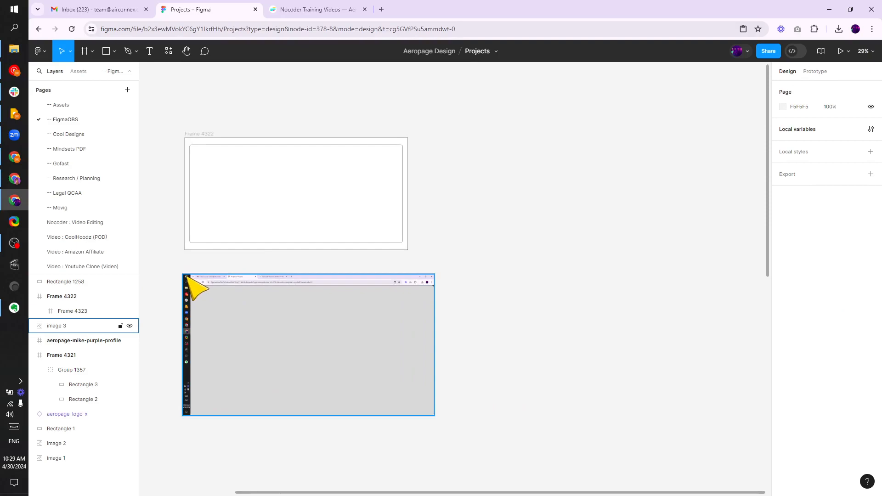
Draw a new frame and set its size to 1920 × 1080
left_click(84, 51)
left_click_drag(473, 137, 675, 243)
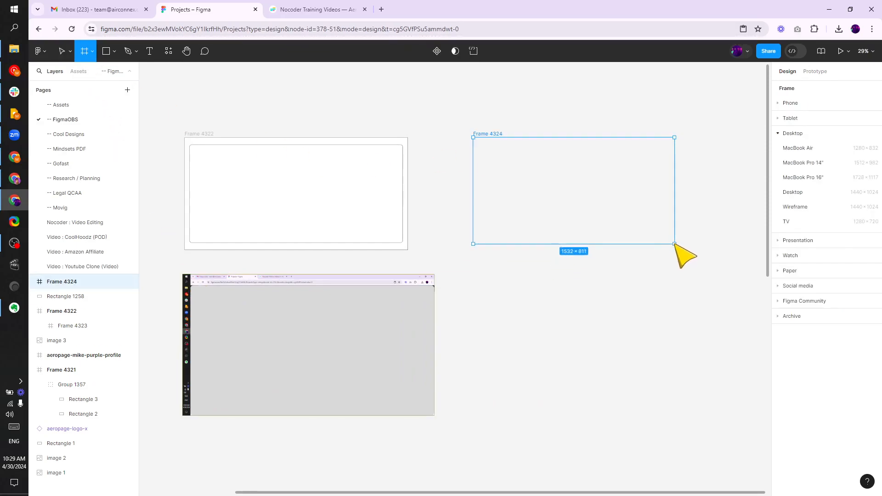
left_click(798, 141)
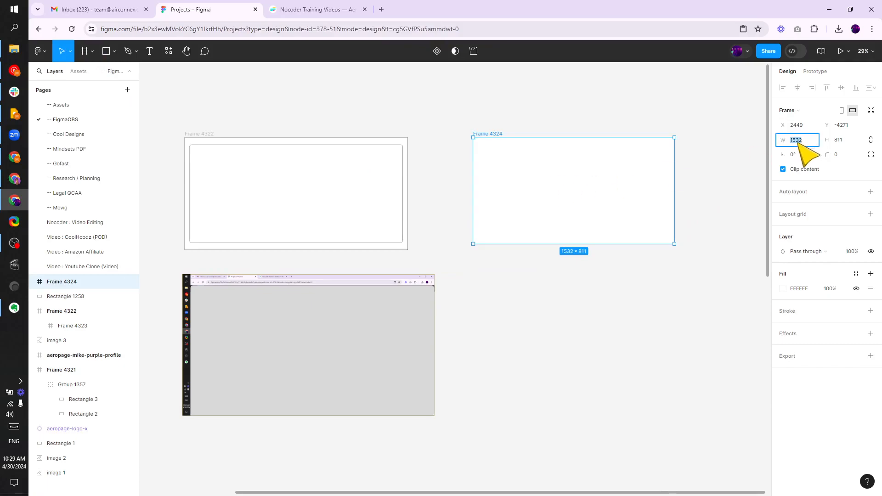
key("Tab")
type("1080")
left_click(620, 100)
Move the new 1920 × 1080 frame down beside the screenshot
left_click_drag(529, 136, 474, 233)
scroll(491, 126, "up", 1)
scroll(496, 133, "down", 3)
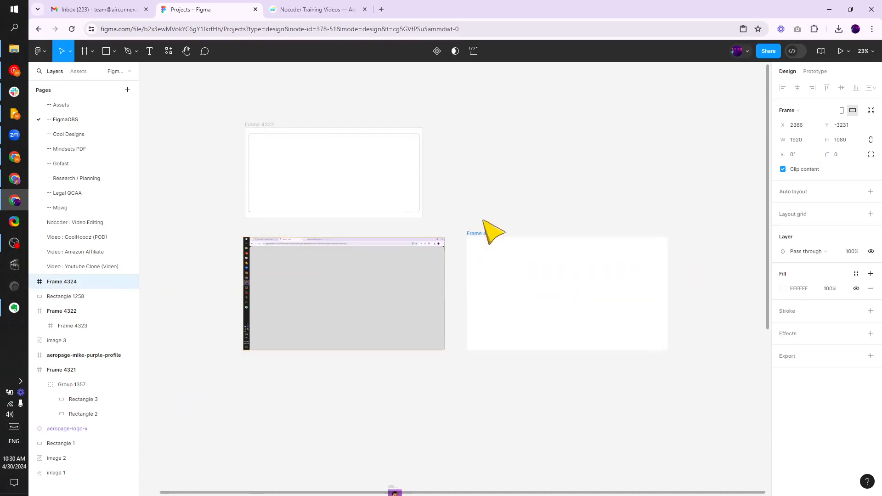
left_click(485, 194)
left_click_drag(485, 194, 421, 183)
scroll(421, 183, "up", 3)
left_click(85, 50)
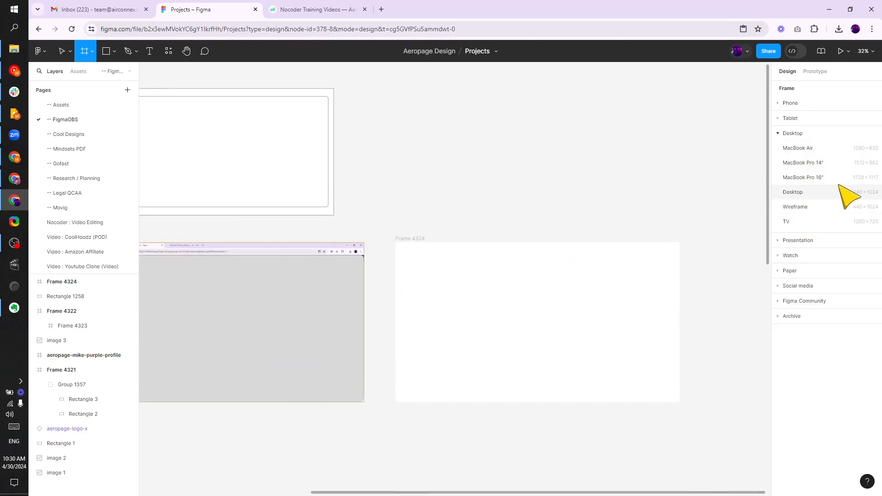
left_click(628, 152)
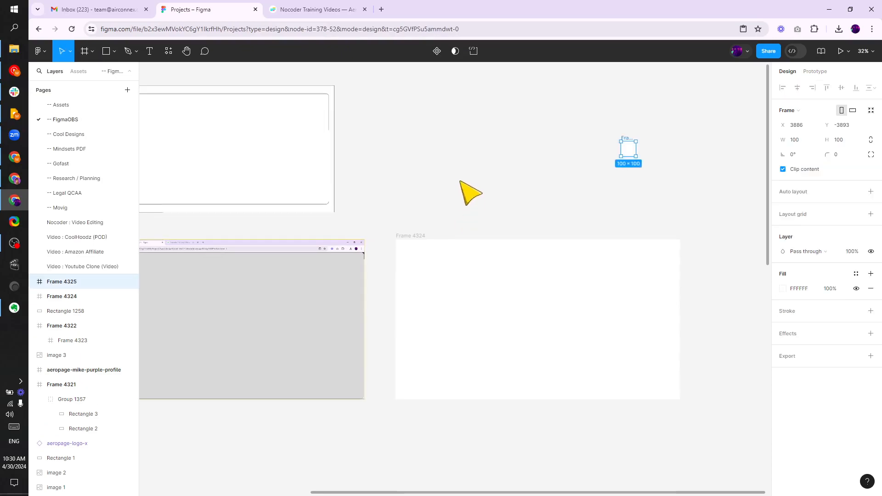
scroll(468, 195, "up", 2)
left_click_drag(546, 96, 645, 133)
key("Delete")
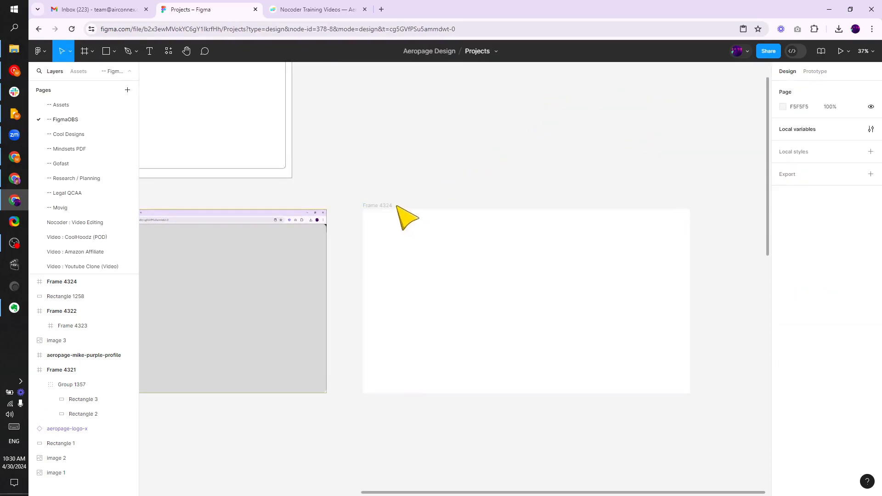
Nudge the 1920 × 1080 frame closer to the screenshot's right side
left_click(379, 213)
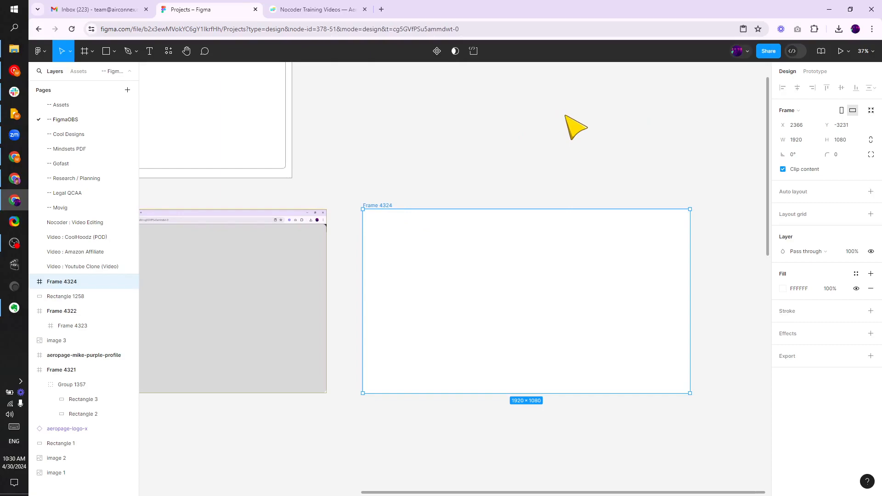
left_click(414, 174)
left_click_drag(414, 174, 493, 178)
scroll(473, 155, "down", 3)
scroll(494, 177, "up", 2)
left_click_drag(514, 226, 496, 228)
left_click(495, 209)
left_click(511, 194)
Copy the grey rounded rectangle into the 1920 × 1080 frame
scroll(285, 233, "down", 1)
left_click(261, 260)
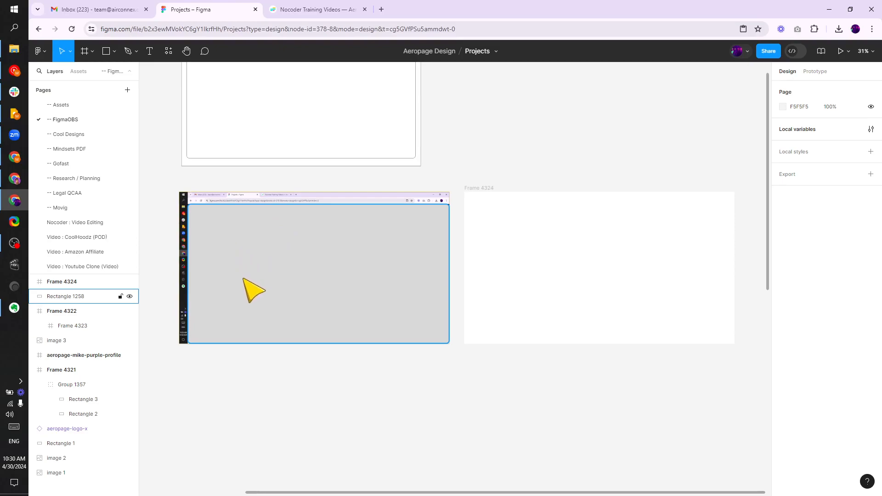
left_click_drag(244, 265, 524, 257)
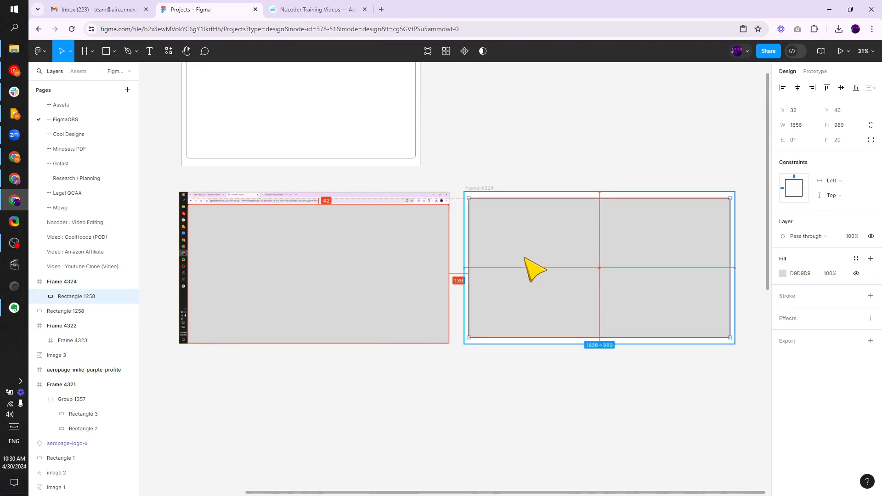
Switch to OBS and view the Voiceover Studio scene for reference, then return to Figma
left_click(505, 388)
left_click_drag(504, 358, 268, 321)
scroll(294, 209, "up", 2)
scroll(314, 211, "up", 1)
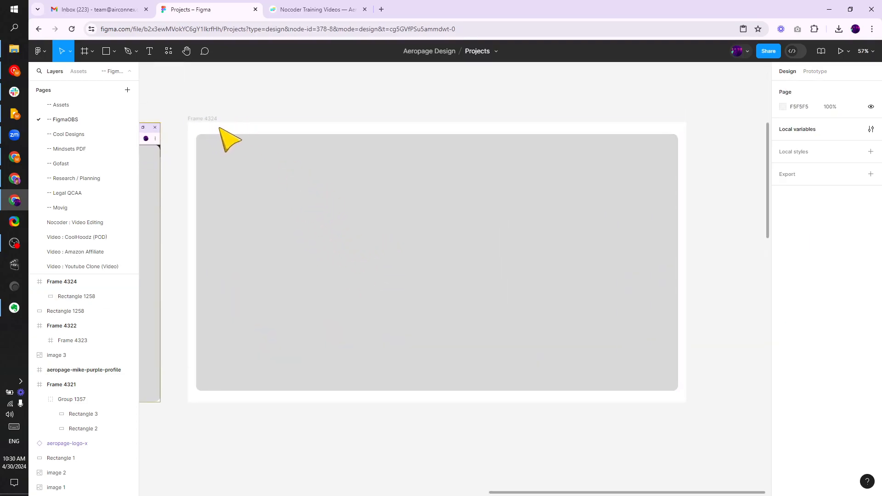
left_click(14, 243)
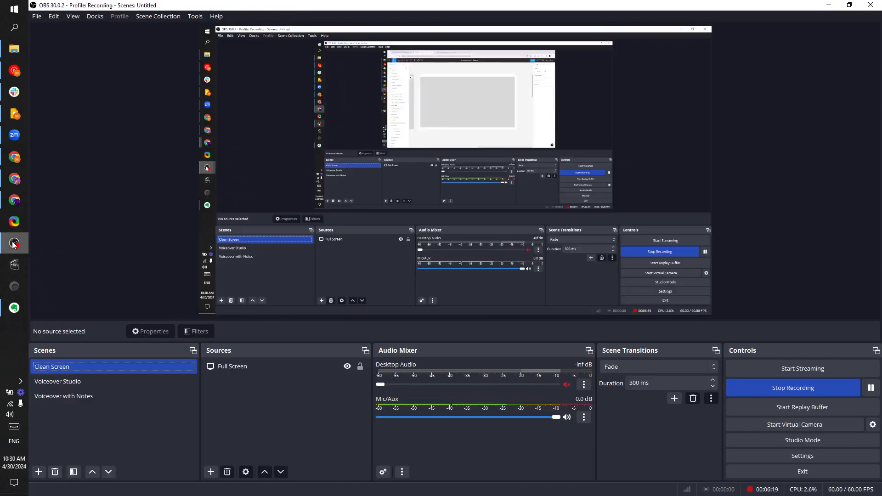
left_click(81, 380)
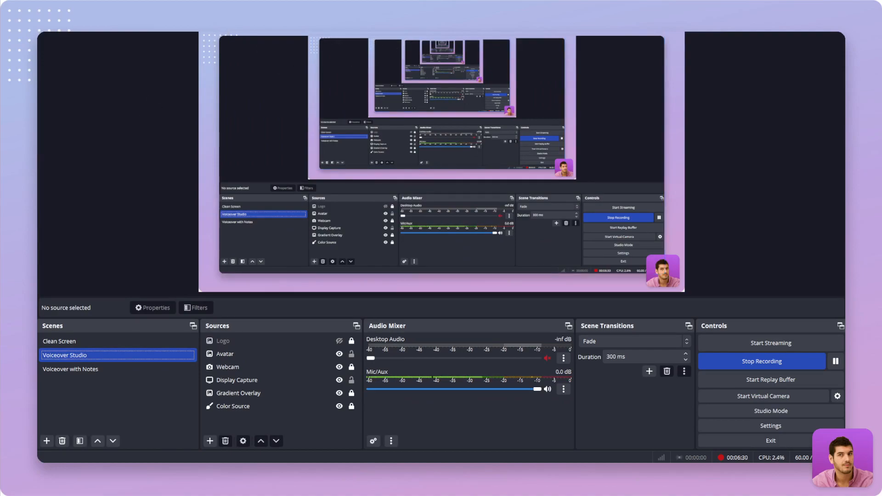
mouse_move(27, 183)
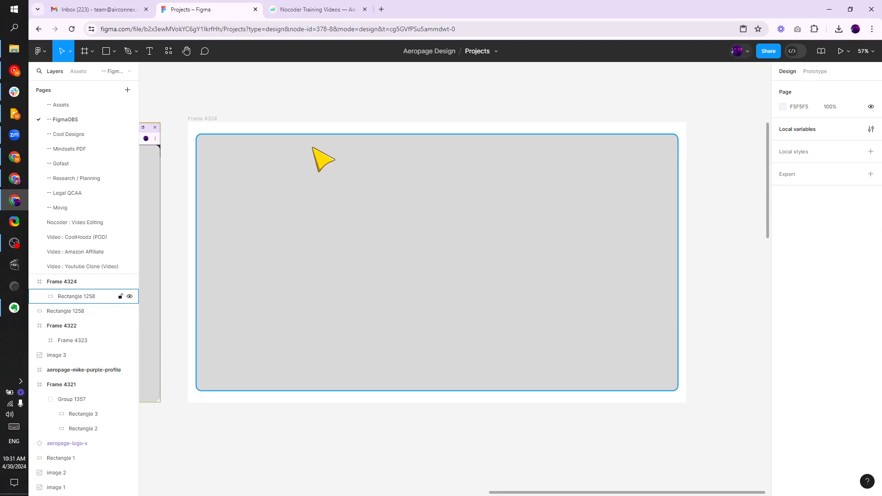
left_click_drag(314, 145, 339, 140)
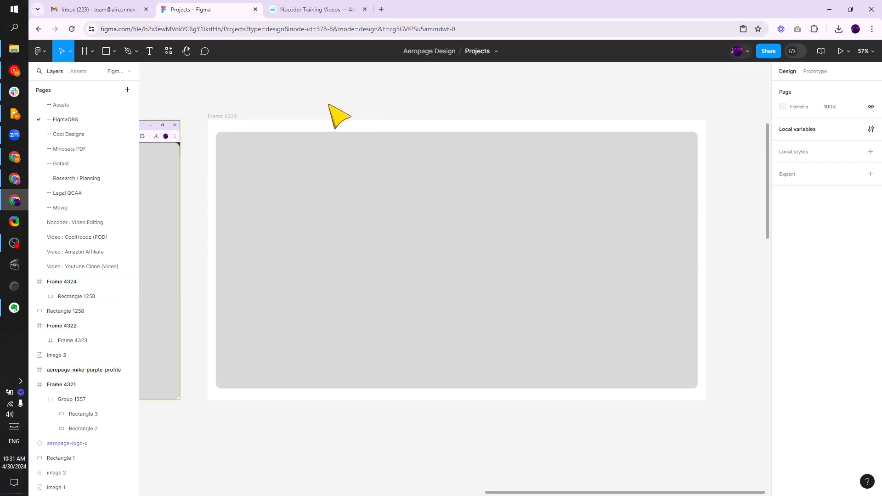
Add a drop shadow effect to the grey rounded rectangle inside the 1920 × 1080 frame
scroll(294, 156, "down", 5)
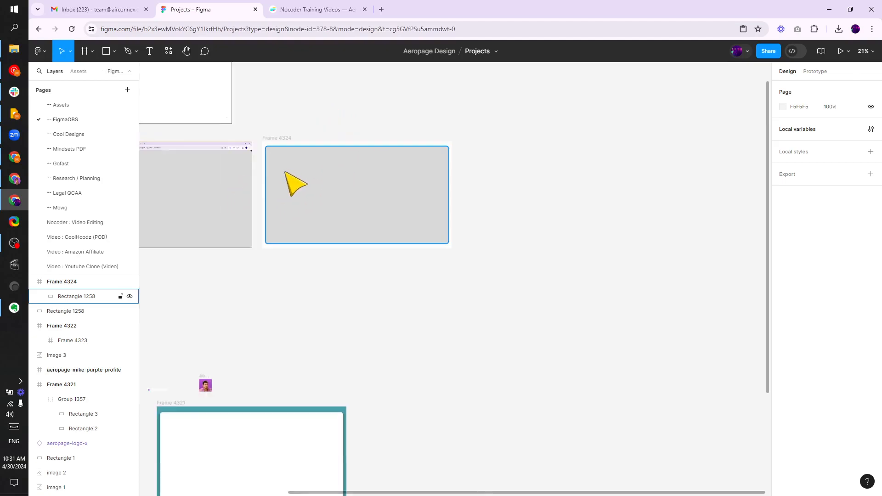
scroll(284, 171, "up", 5)
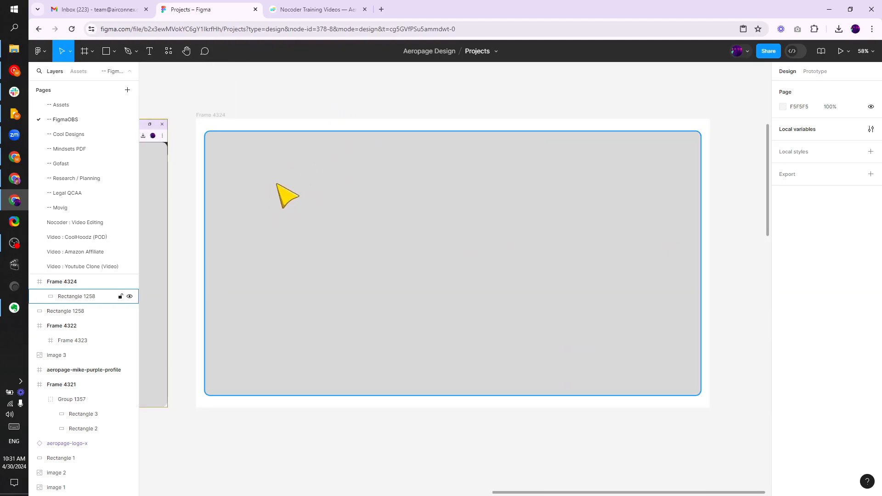
left_click(277, 184)
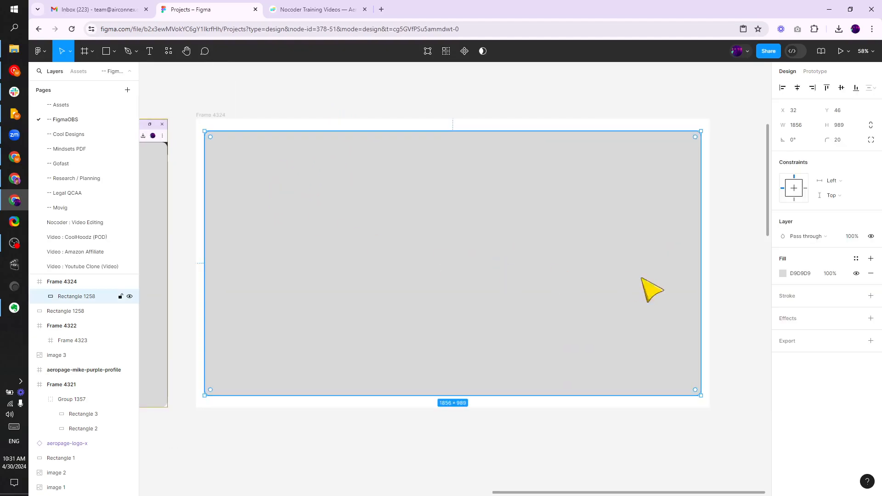
left_click(870, 319)
left_click(783, 333)
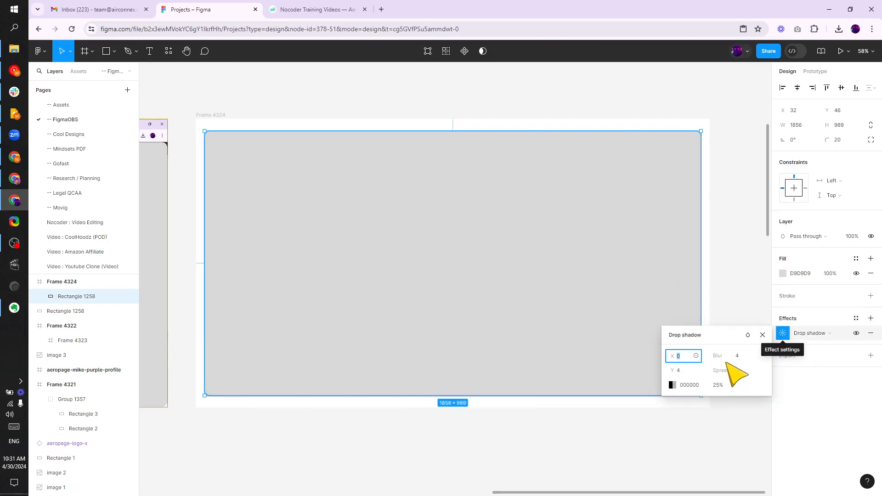
left_click(601, 448)
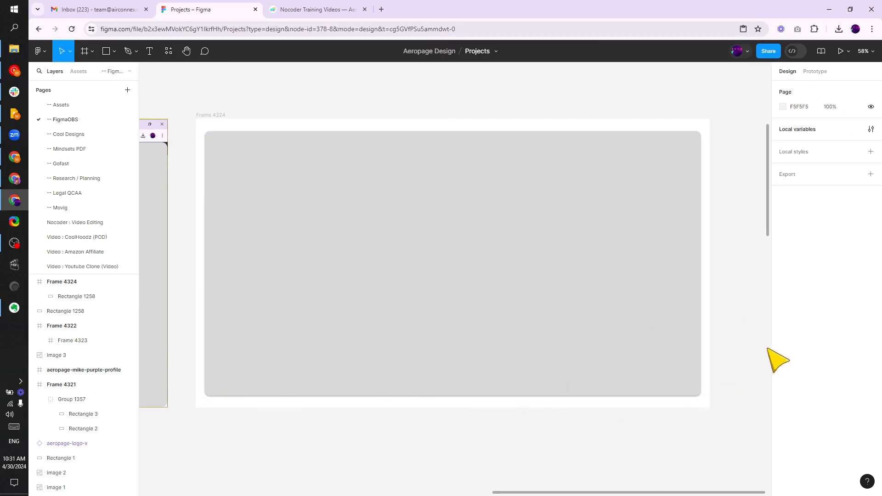
Adjust the rectangle's drop shadow to Y 12, blur 39.8 and spread -6
left_click(669, 380)
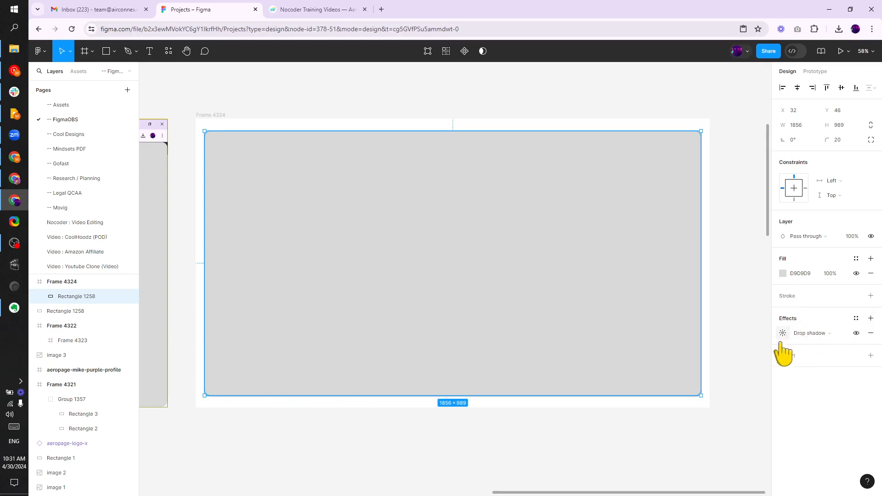
scroll(694, 394, "up", 1)
scroll(657, 377, "up", 5)
scroll(593, 352, "down", 4)
left_click_drag(516, 330, 652, 448)
scroll(652, 436, "down", 2)
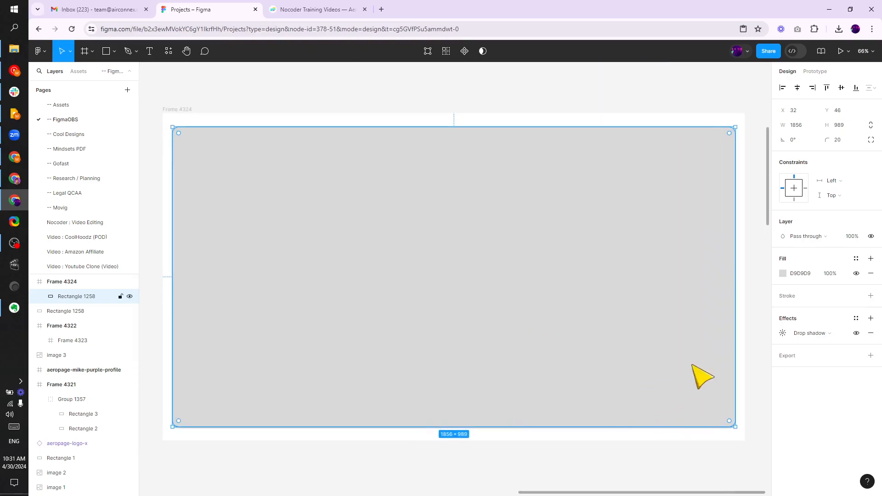
left_click(782, 332)
mouse_move(720, 357)
left_mouse_down()
mouse_move(787, 354)
mouse_move(728, 371)
left_mouse_up()
left_click_drag(672, 370, 78, 346)
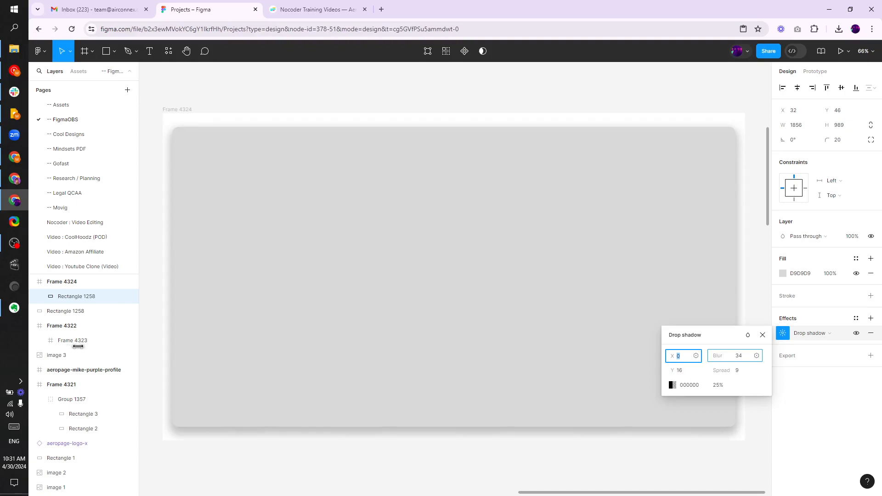
left_click_drag(131, 345, 131, 344)
left_click_drag(721, 370, 706, 373)
left_click_drag(673, 370, 668, 371)
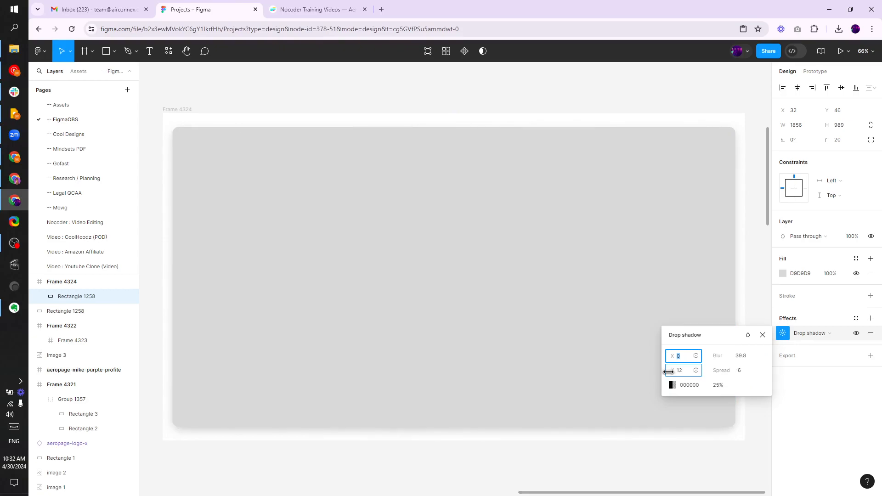
left_click(580, 176)
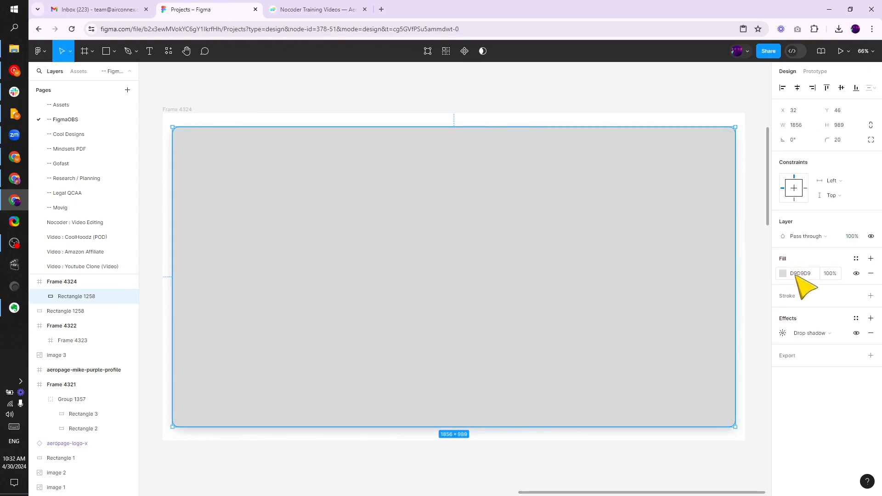
Change the rectangle's fill colour to white FFFFFF
left_click(782, 273)
left_click_drag(719, 305, 645, 238)
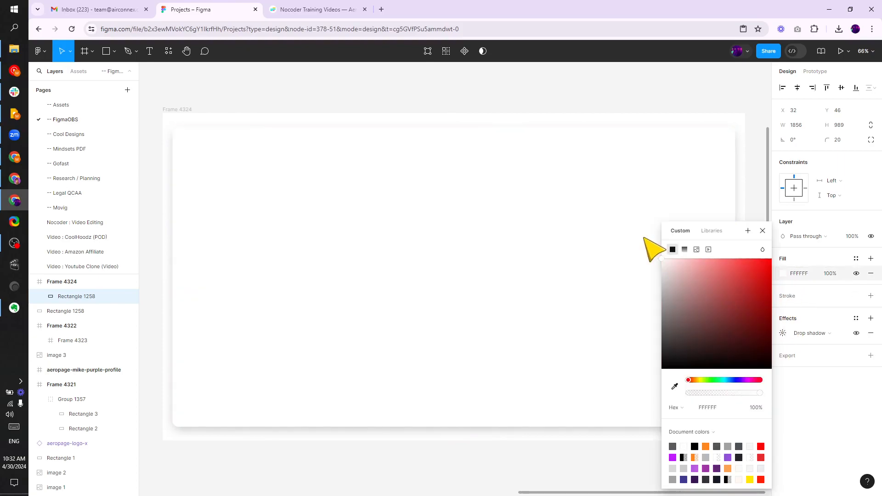
left_click(256, 95)
left_click(649, 354)
left_click(768, 332)
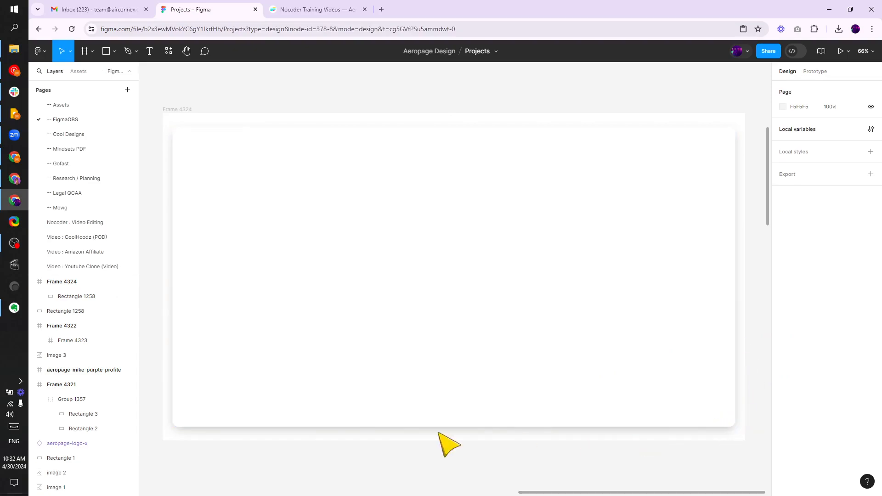
Increase the drop shadow's Y offset on the white rectangle
left_click(223, 418)
left_click(782, 333)
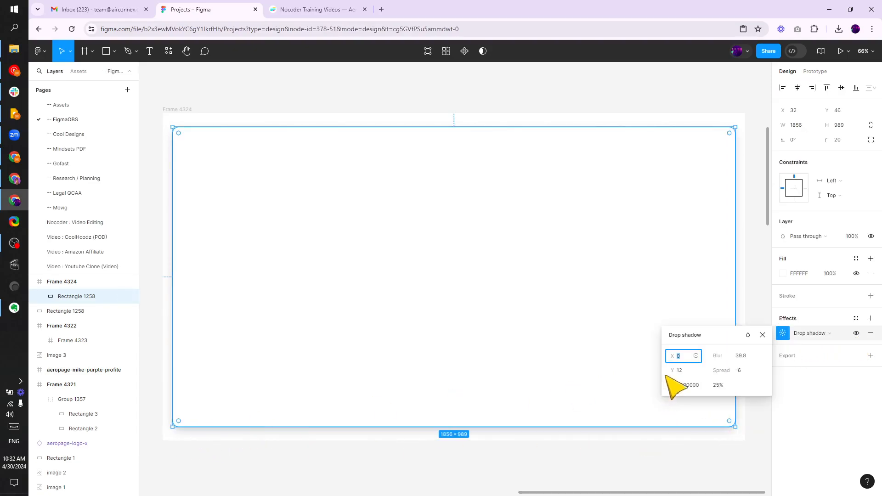
left_click_drag(671, 373, 677, 371)
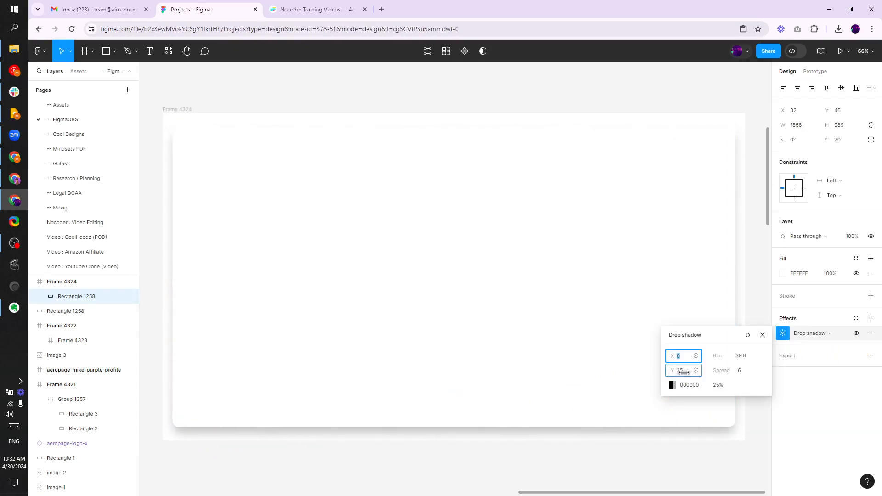
left_click(662, 454)
scroll(492, 333, "down", 1)
scroll(492, 333, "up", 1)
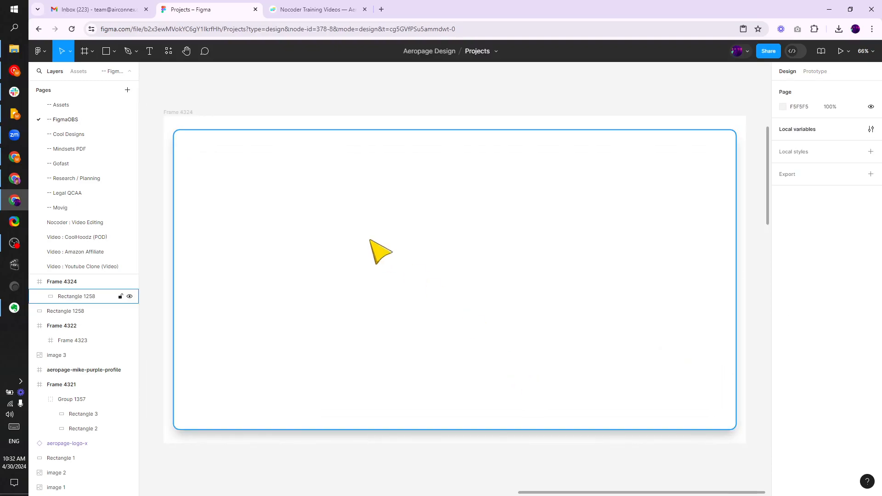
Switch the 1920 × 1080 frame's fill to a linear gradient
left_click(189, 110)
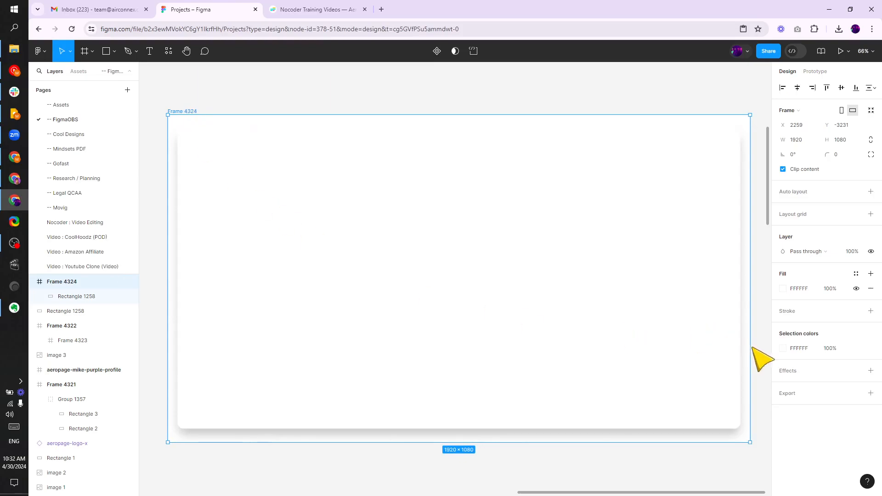
left_click(783, 348)
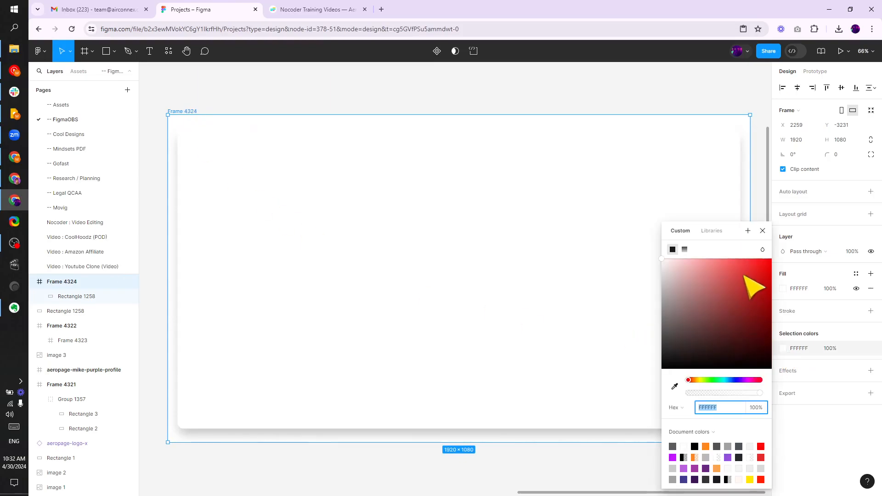
left_click(684, 250)
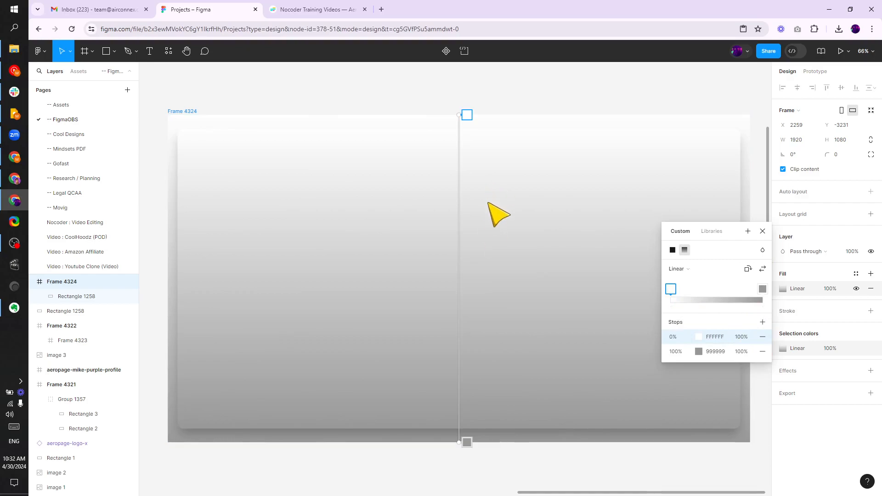
left_click(475, 138)
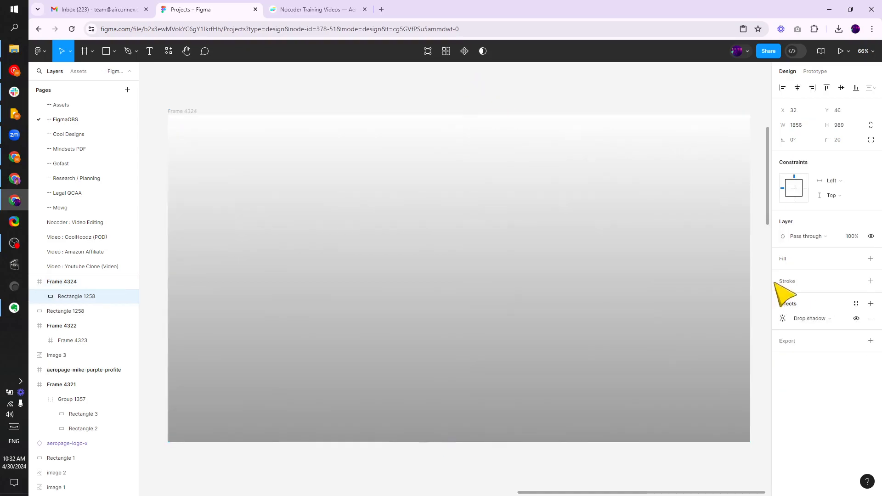
left_click(870, 258)
left_click(783, 273)
left_click(703, 269)
key("ctrl+z")
Set the frame gradient's end stop to a light green D0F8A9
left_click(277, 123)
left_click(783, 289)
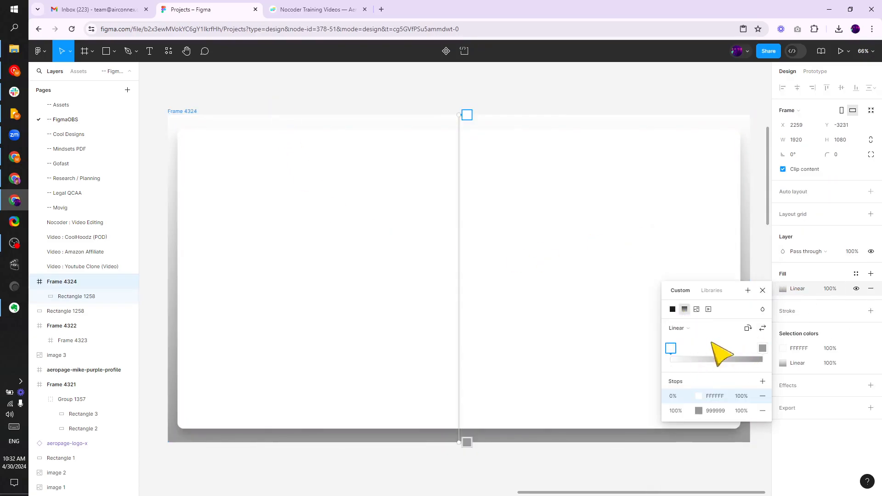
left_click(763, 349)
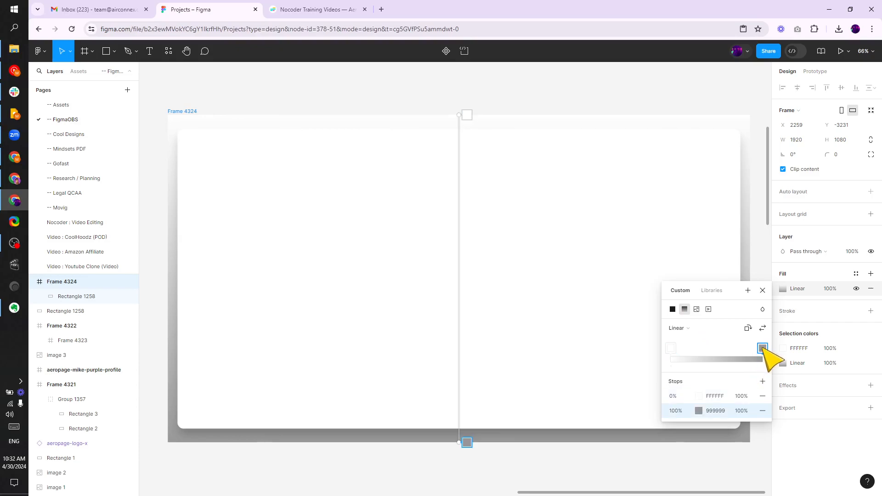
left_click(698, 410)
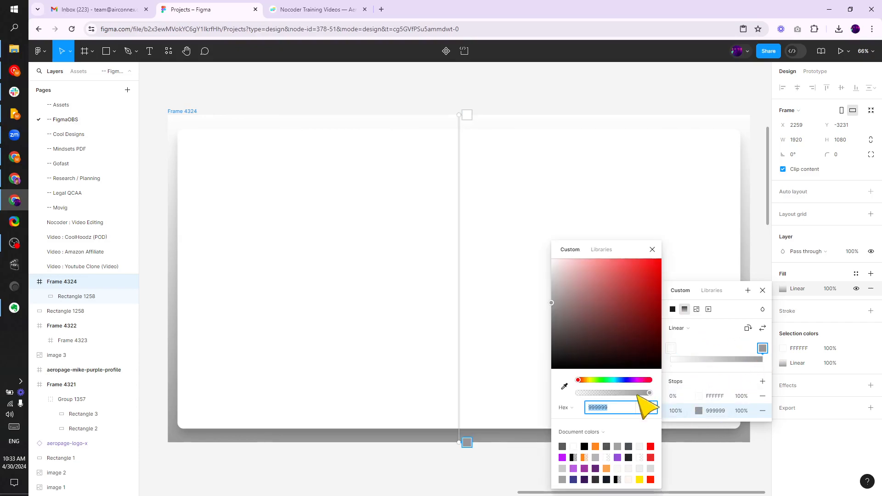
left_click(630, 380)
left_click(584, 261)
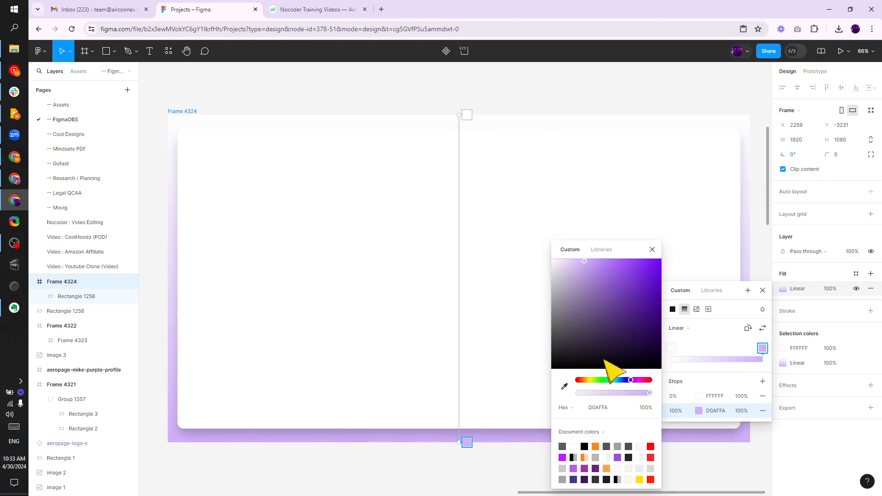
left_click_drag(603, 380, 595, 380)
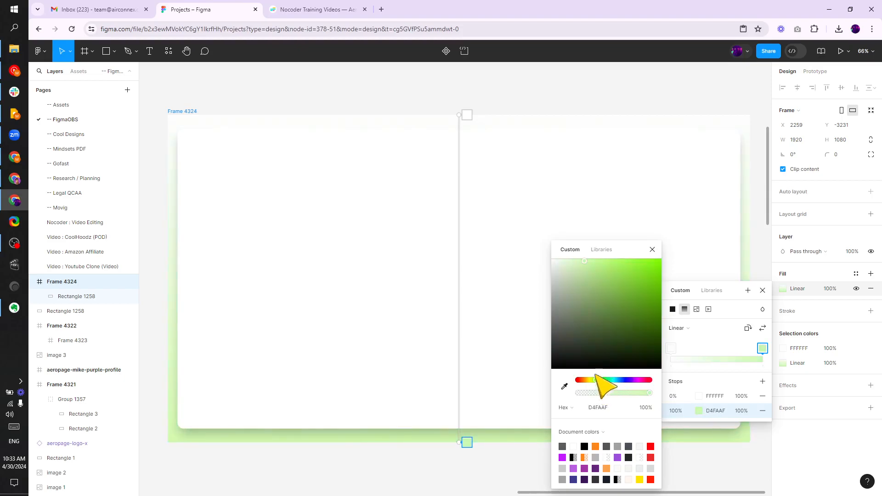
left_click_drag(575, 263, 586, 264)
Set the frame gradient's start stop to a light peach FDE9CA
left_click(671, 348)
left_click(585, 380)
left_click(576, 259)
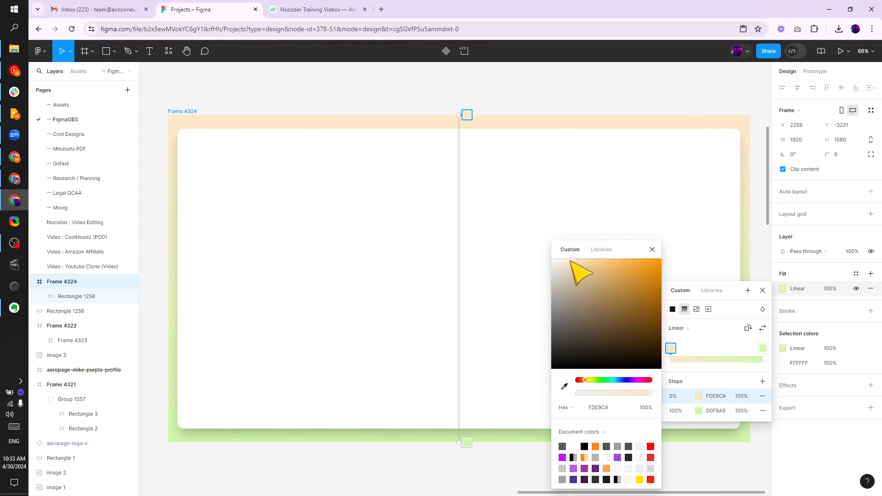
Angle the gradient diagonally by moving its handles from upper left to lower right
left_click_drag(459, 115, 394, 115)
left_click_drag(459, 443, 529, 439)
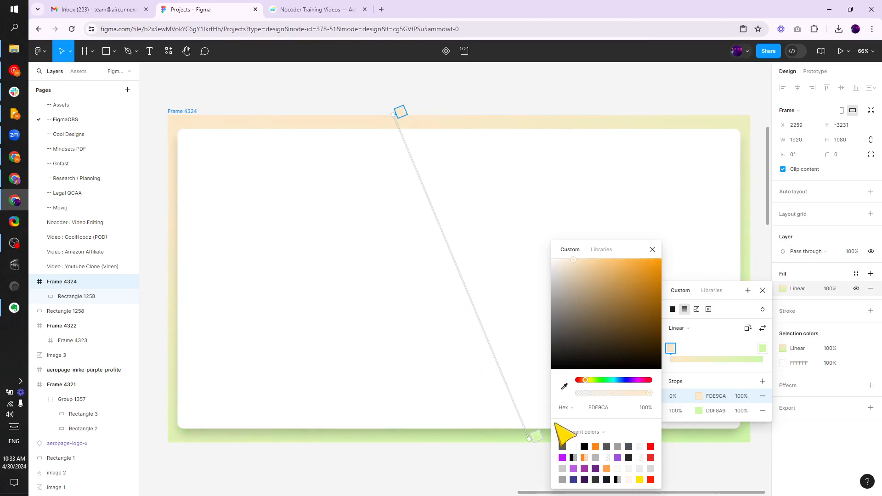
left_click_drag(394, 114, 382, 118)
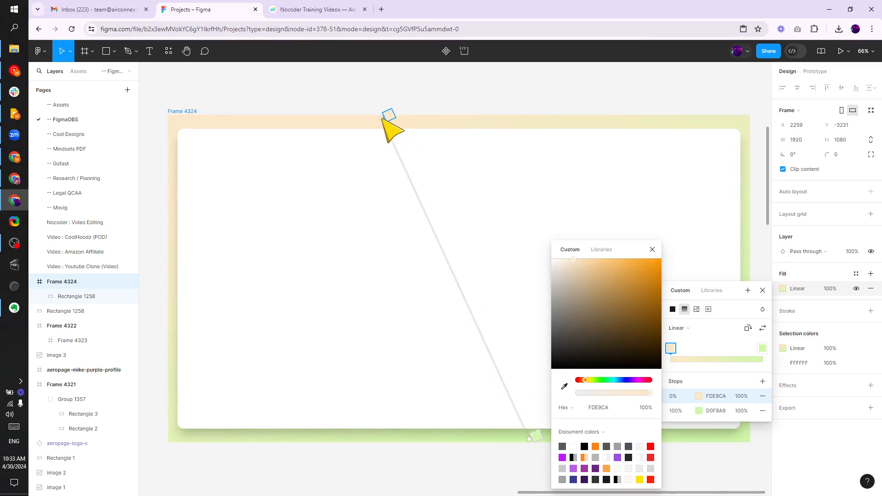
left_click(498, 88)
left_click(497, 88)
scroll(480, 98, "down", 3)
mouse_move(475, 85)
left_mouse_down()
mouse_move(476, 122)
mouse_move(463, 94)
mouse_move(441, 176)
mouse_move(433, 136)
mouse_move(476, 101)
left_mouse_up()
scroll(431, 140, "up", 1)
scroll(459, 113, "up", 3)
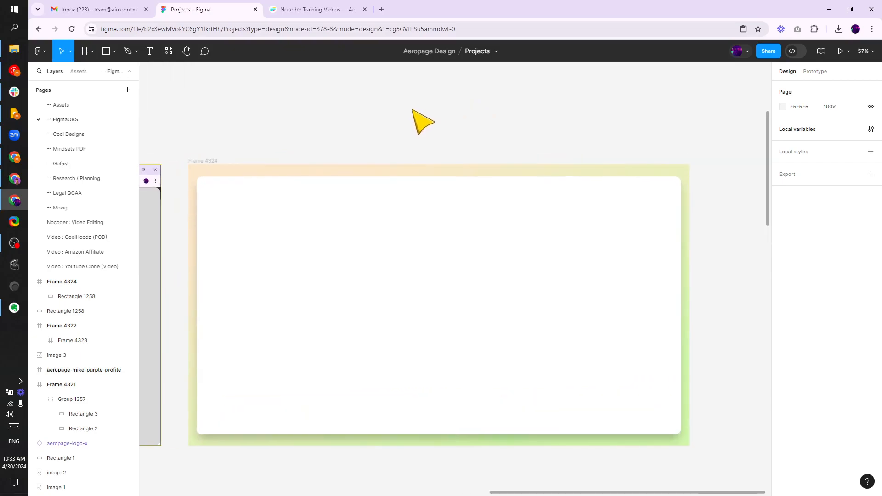
scroll(420, 112, "down", 1)
scroll(207, 129, "up", 2)
left_click(199, 118)
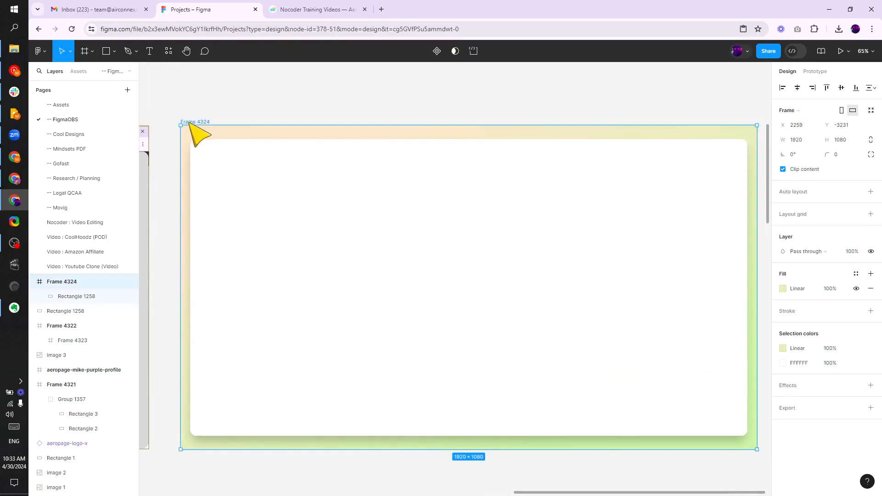
left_click(238, 114)
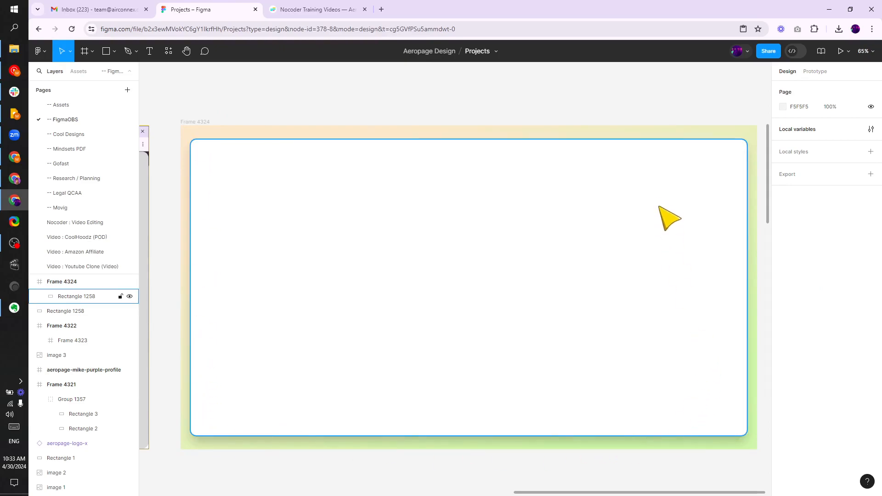
left_click(205, 120)
key("Escape")
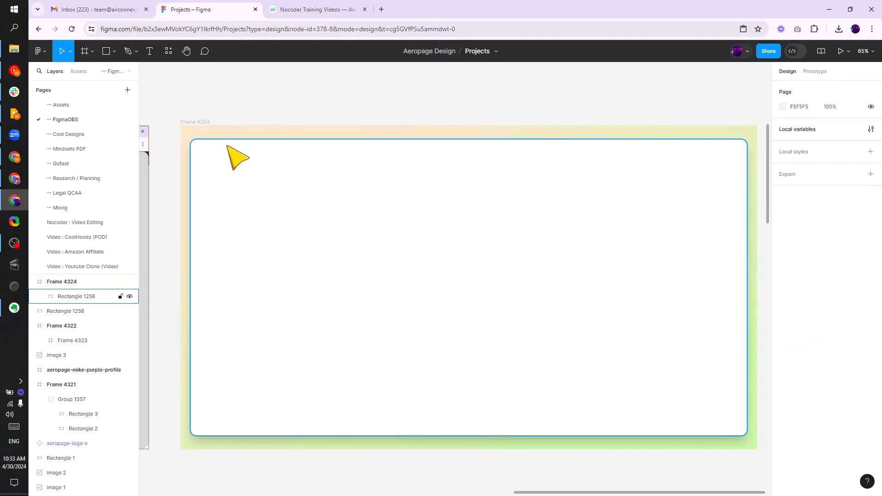
left_click(232, 177)
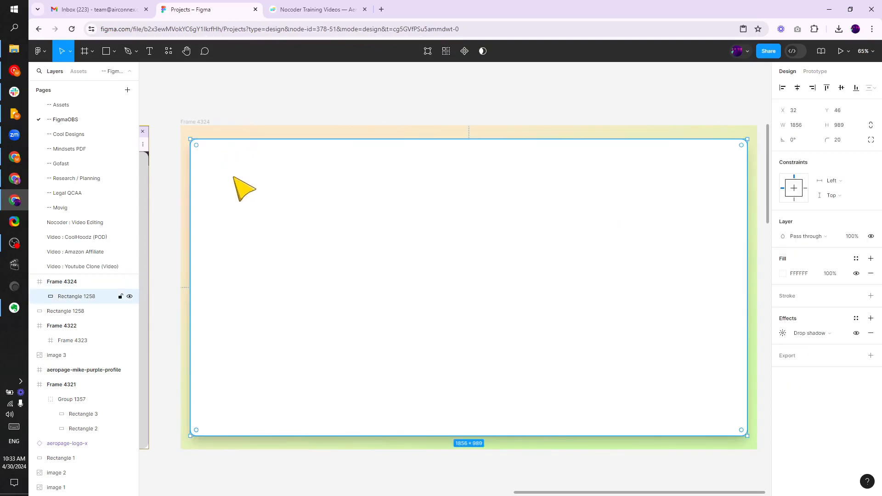
key("Escape")
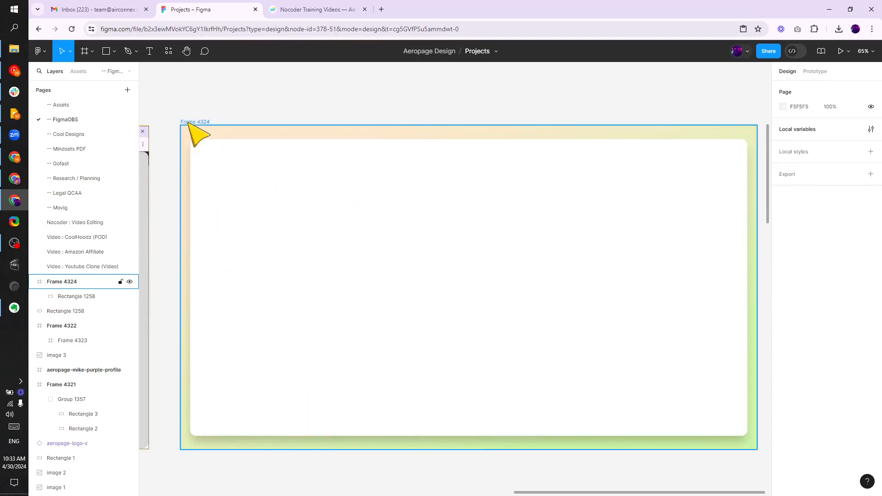
Rename the 1920 × 1080 frame to background and add an export setting to it
left_click(190, 122)
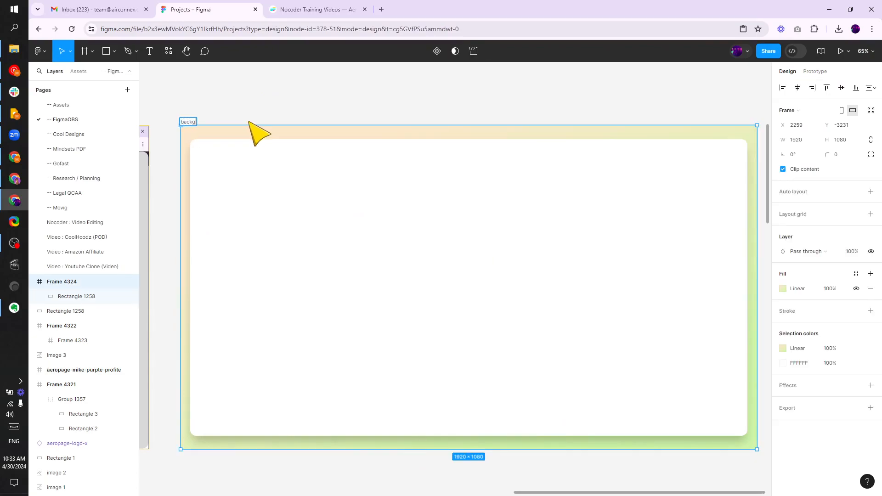
type("background")
key("Return")
left_click(869, 408)
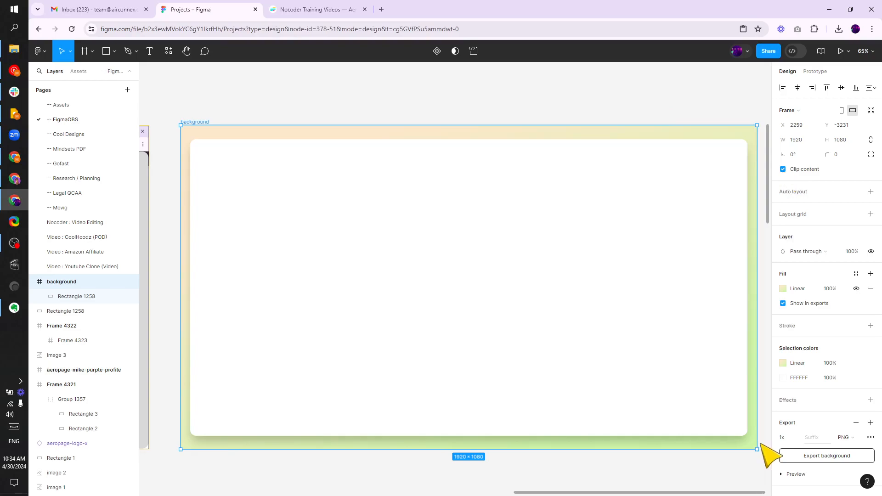
Export the background frame as a PNG and place the downloaded image on the canvas next to the frame
left_click(814, 457)
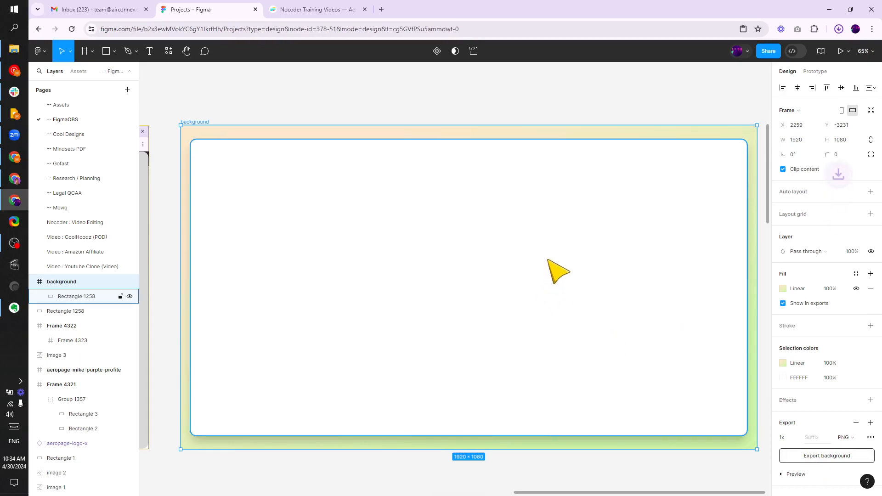
scroll(414, 248, "right", 10)
left_click(839, 29)
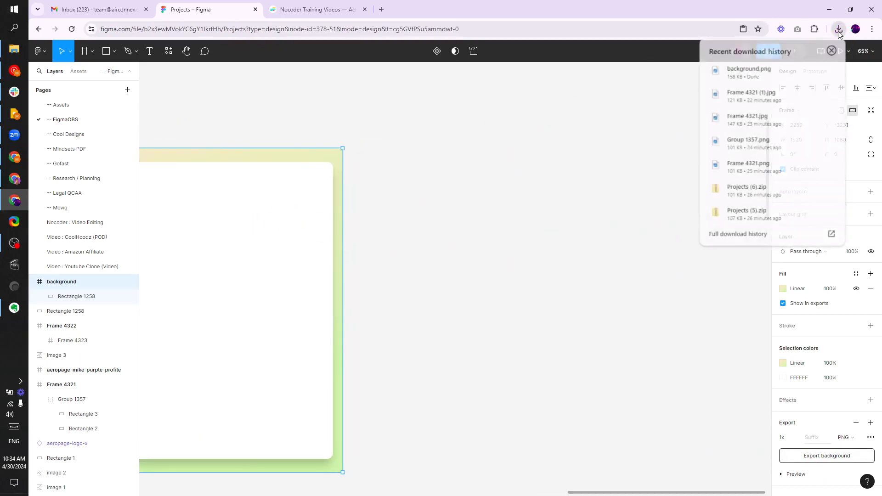
left_click_drag(749, 72, 557, 209)
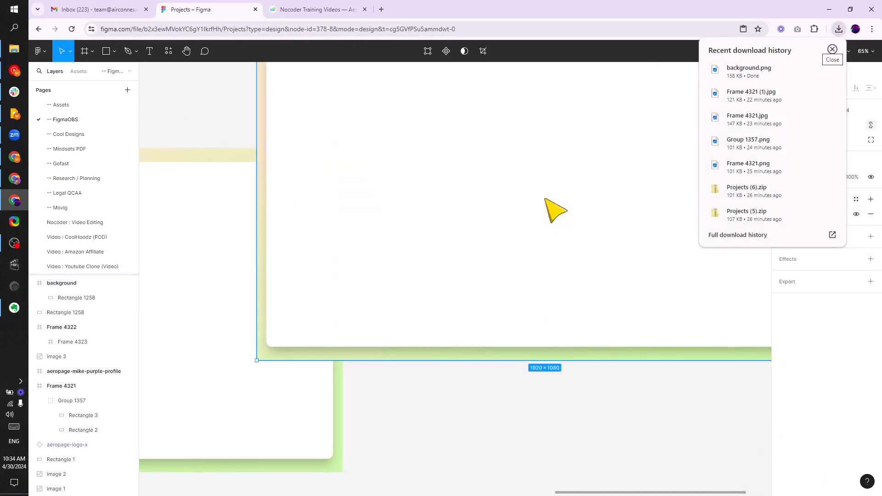
scroll(478, 208, "down", 3)
left_click_drag(473, 212, 486, 247)
left_click(400, 400)
scroll(432, 381, "left", 2)
scroll(424, 334, "down", 1)
left_click(338, 244)
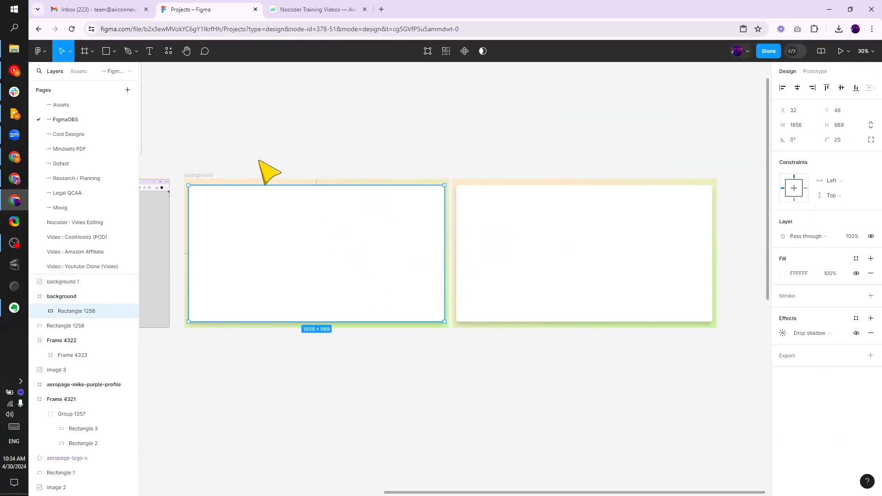
Copy the white content rectangle onto the exported image and bring it to the front
left_click(258, 160)
left_click(202, 173)
left_click(216, 198)
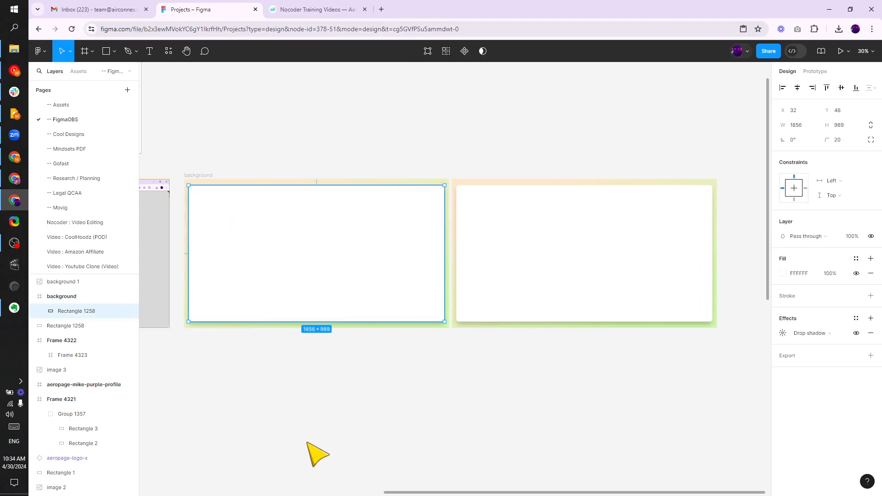
left_click(327, 414)
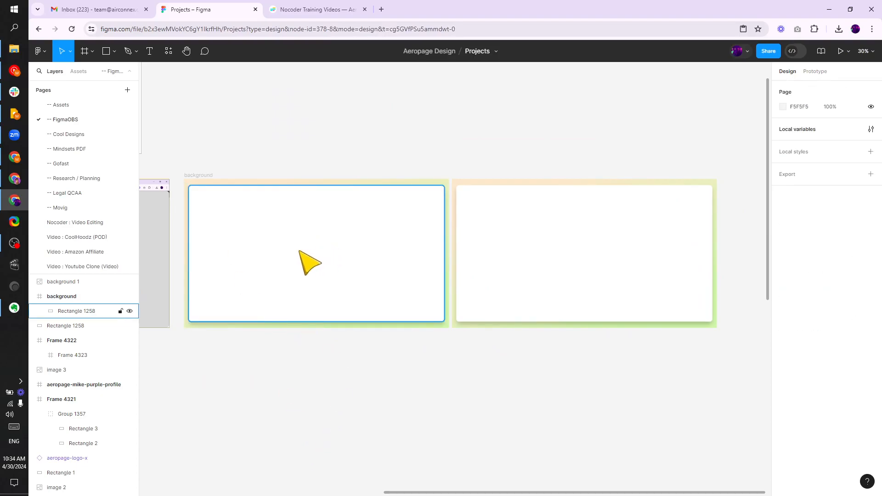
right_click(532, 216)
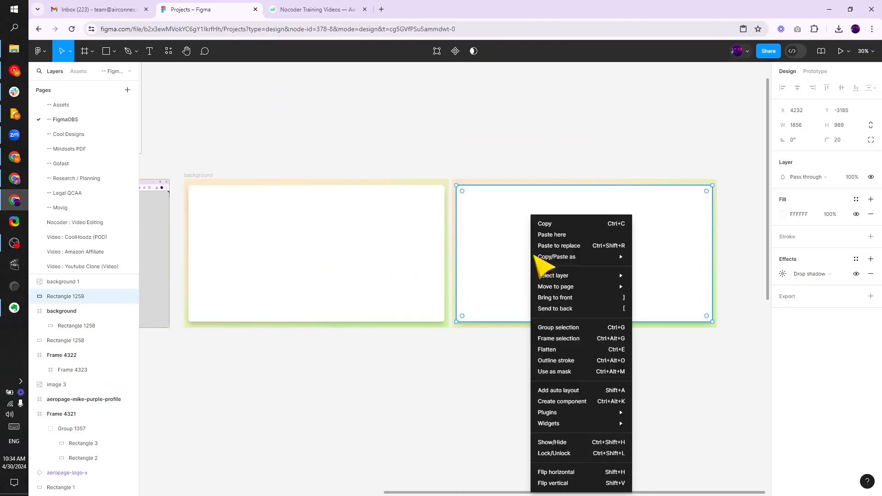
left_click(570, 297)
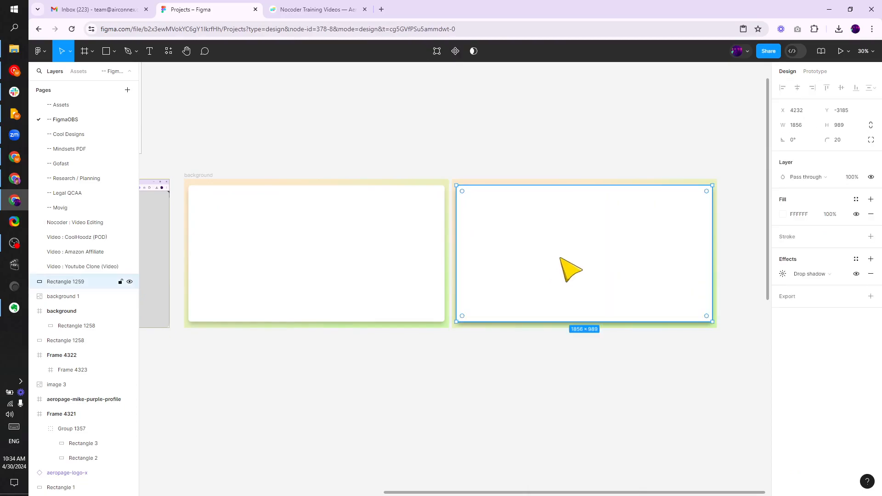
Remove the drop shadow from the copied white rectangle
left_click(871, 275)
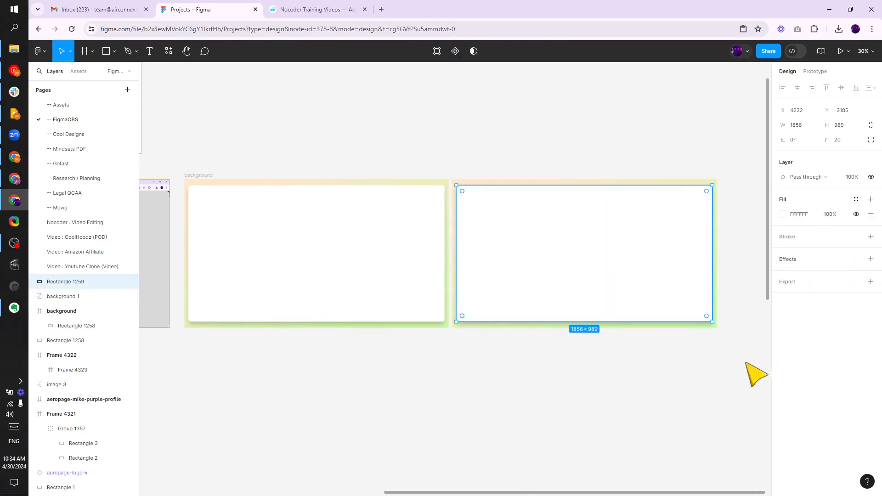
left_click(559, 347)
left_click(376, 261)
left_click(386, 354)
left_click(511, 256)
left_click(509, 352)
left_click(496, 250)
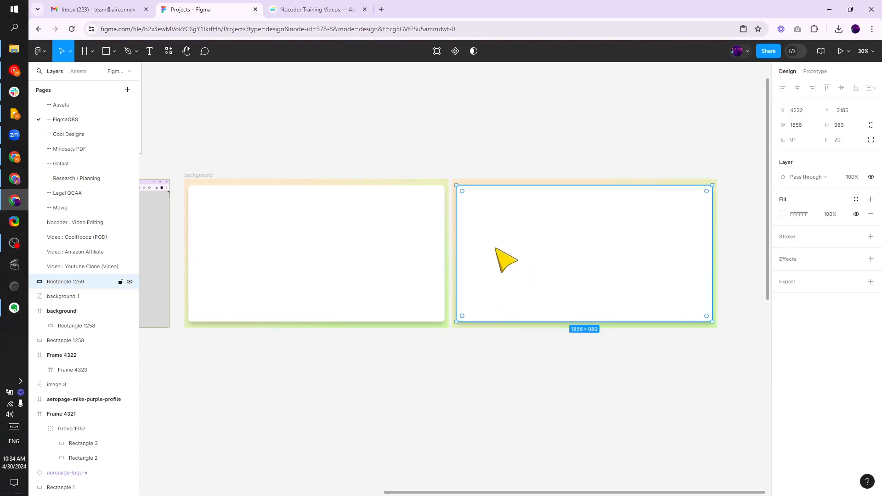
Select the exported image together with the copied rectangle and subtract the rectangle to cut out the content area
left_click(488, 180)
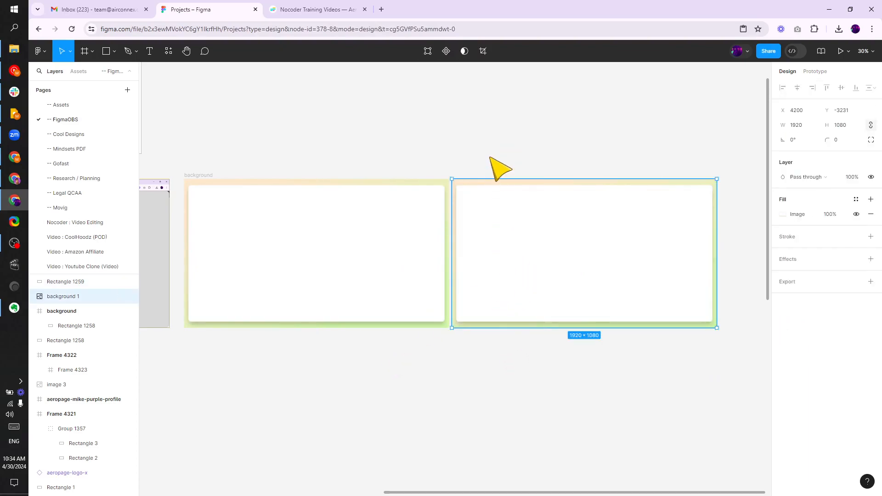
left_click(495, 154)
scroll(505, 177, "up", 2)
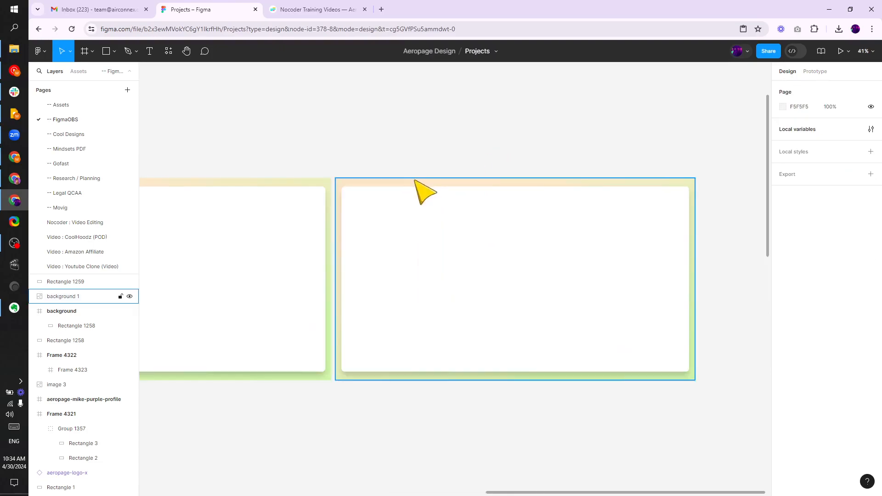
left_click(380, 189)
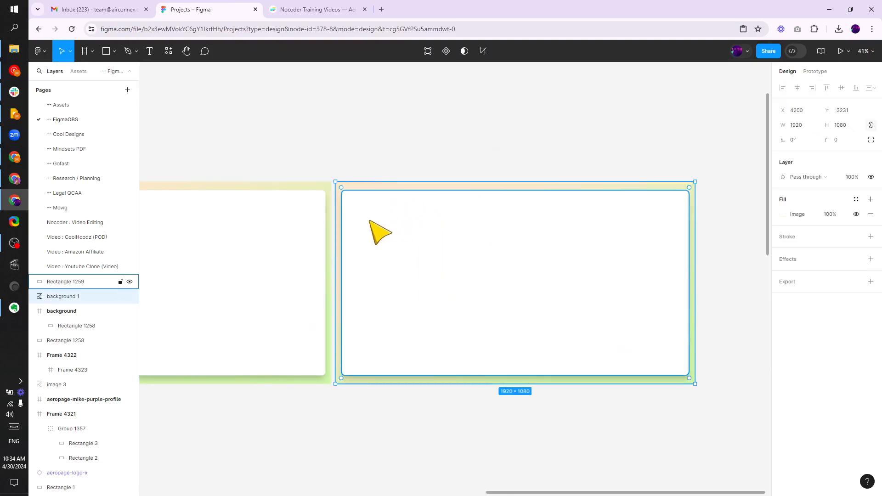
left_click(393, 222, "shift")
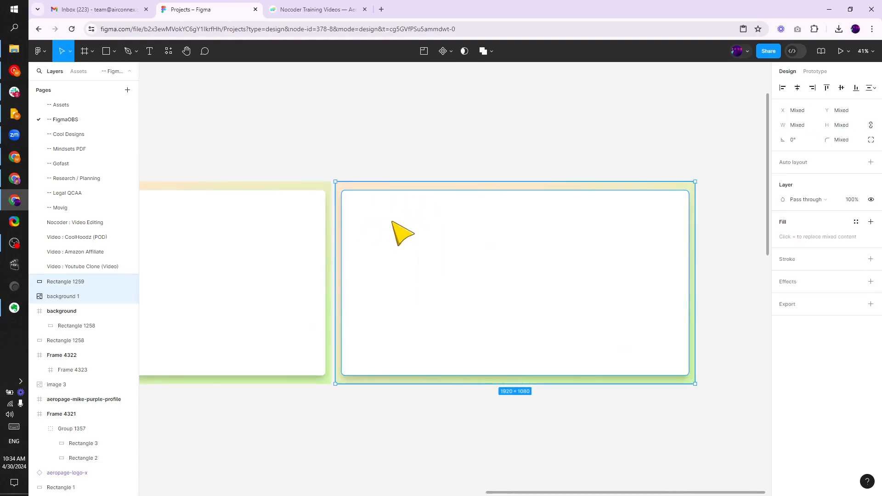
left_click(491, 51)
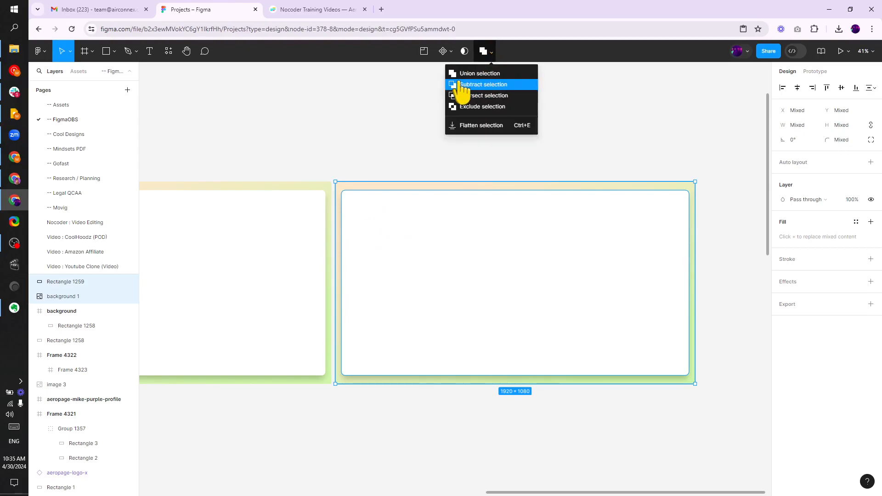
left_click(467, 84)
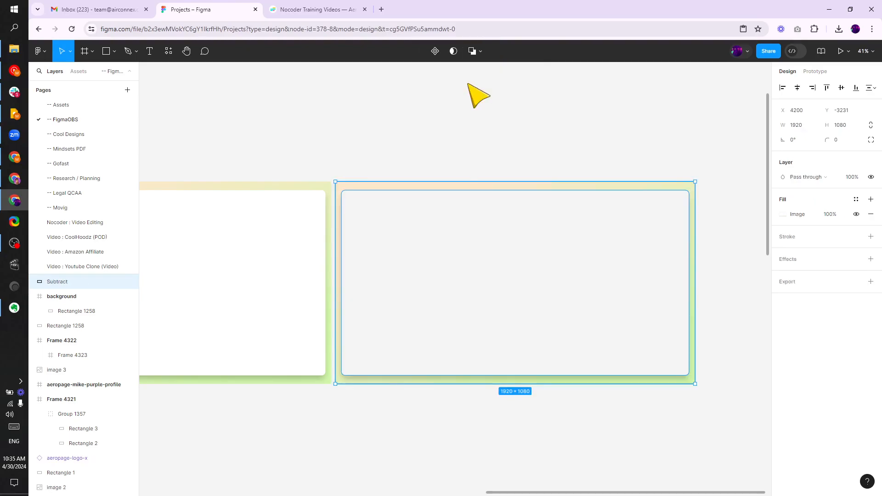
Draw a 640 × 480 rectangle, send it to the back, and move it above the overlay
left_click(501, 138)
left_click_drag(505, 137, 398, 137)
left_click(104, 52)
left_click_drag(533, 153, 653, 243)
right_click(594, 210)
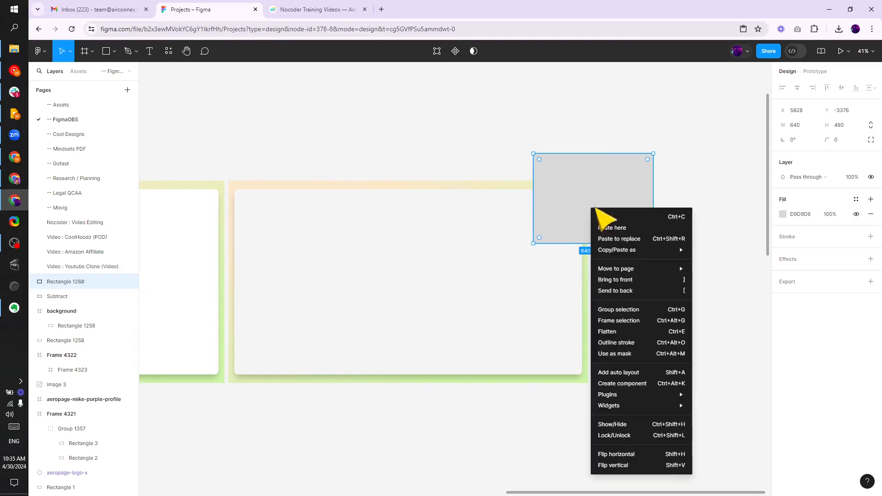
left_click(640, 290)
left_click(698, 290)
left_click_drag(625, 170, 713, 178)
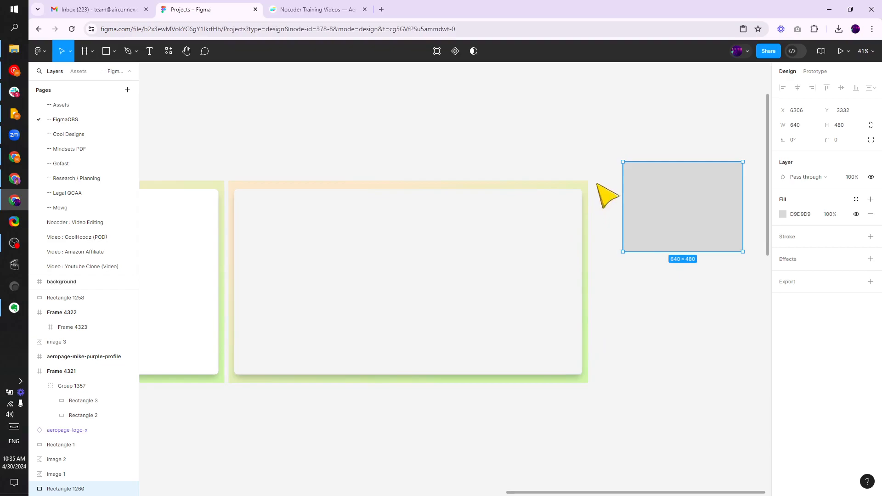
left_click_drag(634, 223, 551, 134)
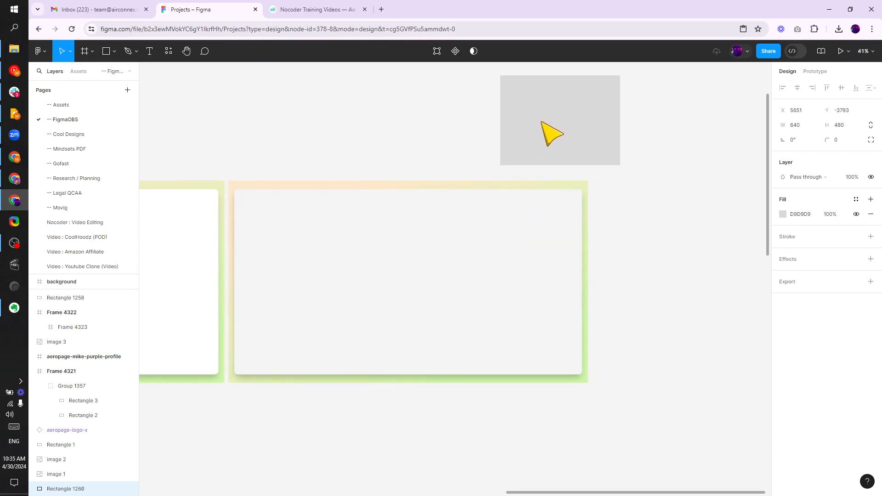
Rename the subtracted shape obs-screen-overlay
left_click(296, 126)
left_click_drag(296, 127, 346, 134)
left_click(348, 196)
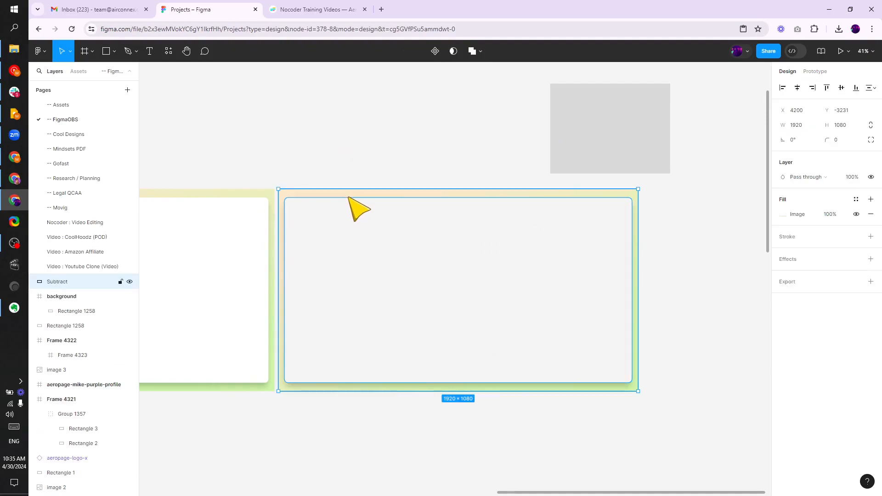
double_click(80, 282)
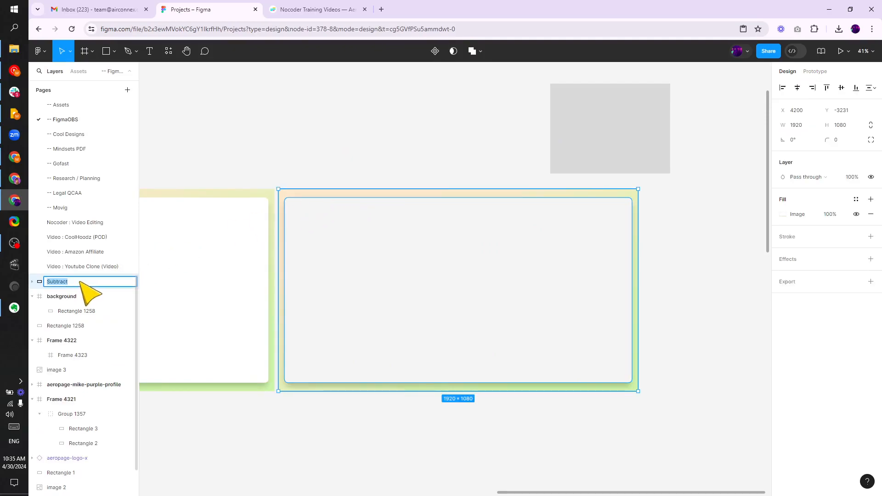
type("o")
type("bs-screen-overlay")
left_click(360, 165)
left_click(340, 190)
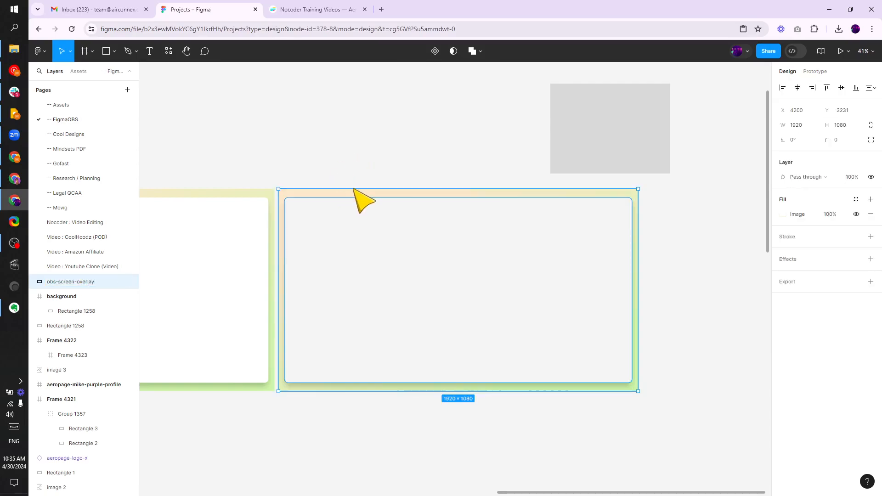
Add a PNG export setting to obs-screen-overlay and export it
left_click(870, 281)
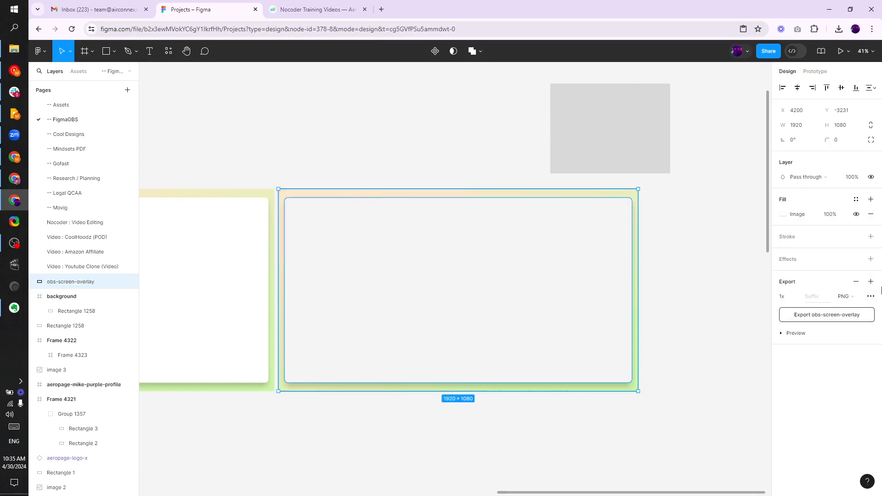
left_click(821, 322)
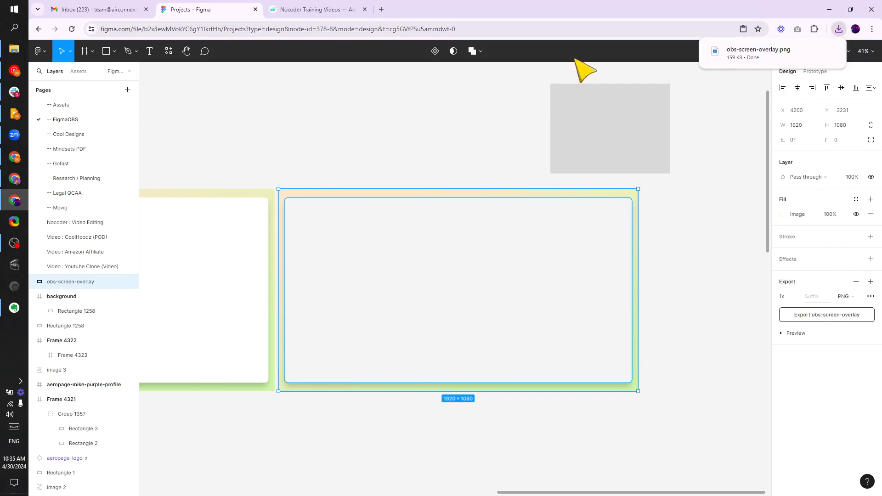
left_click(383, 129)
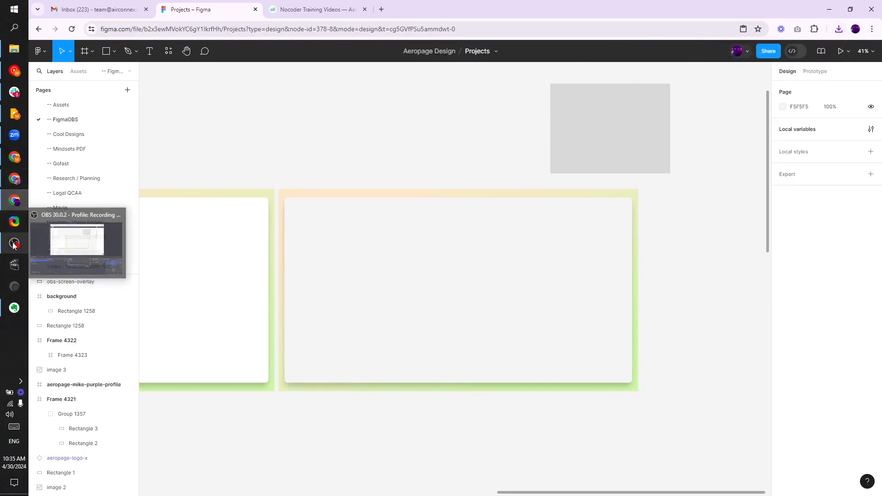
Switch to OBS and add a new scene named Colorful Overlay
left_click(14, 243)
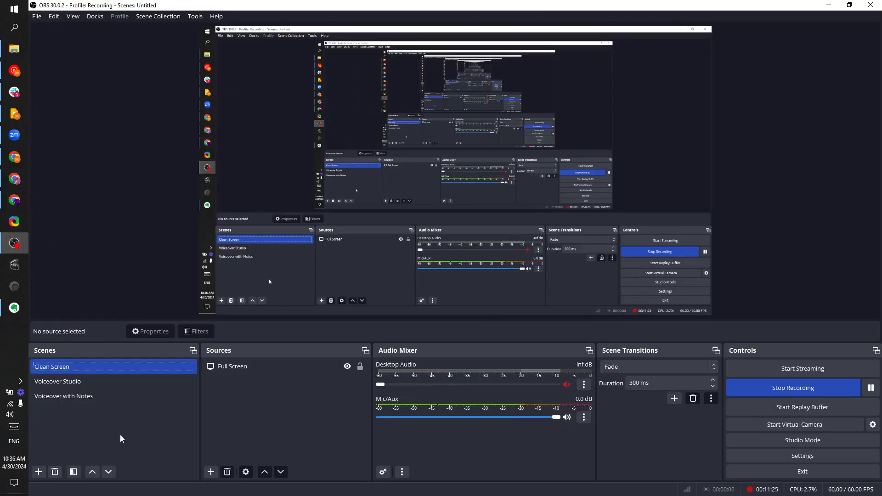
left_click(38, 473)
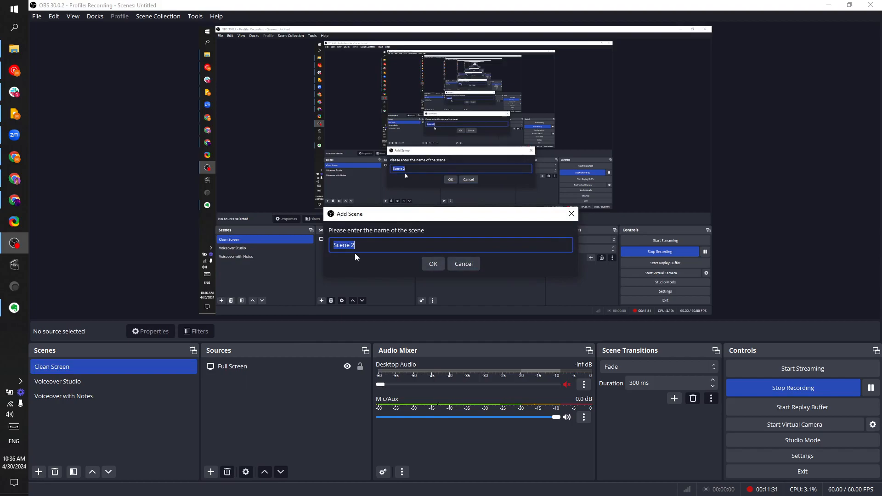
type("Color")
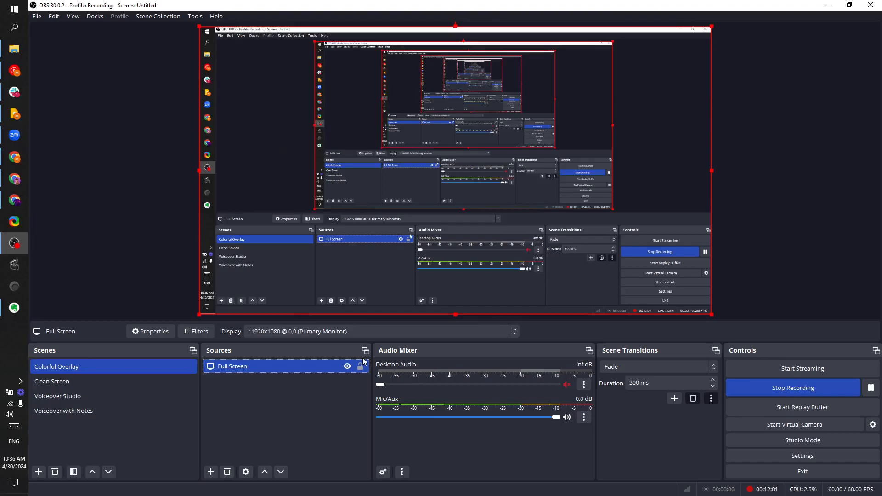
Remove the Full Screen source from the Colorful Overlay scene
right_click(336, 371)
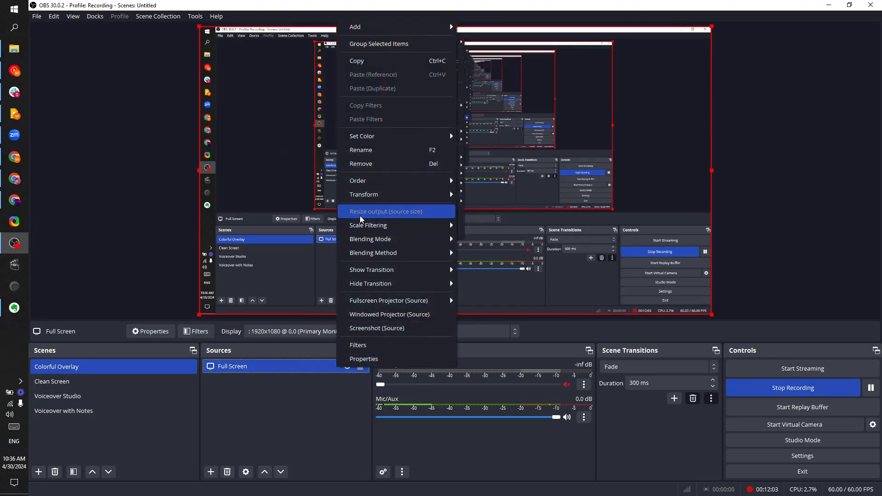
left_click(327, 382)
left_click(235, 367)
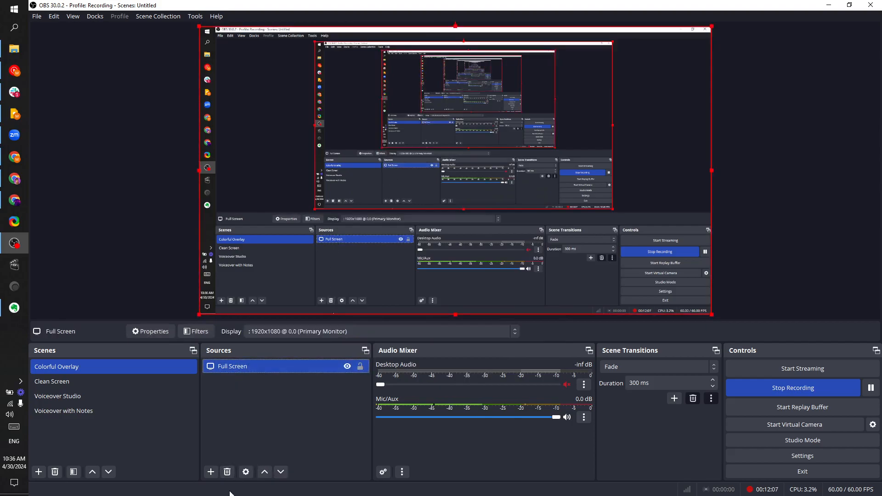
left_click(227, 471)
left_click(486, 258)
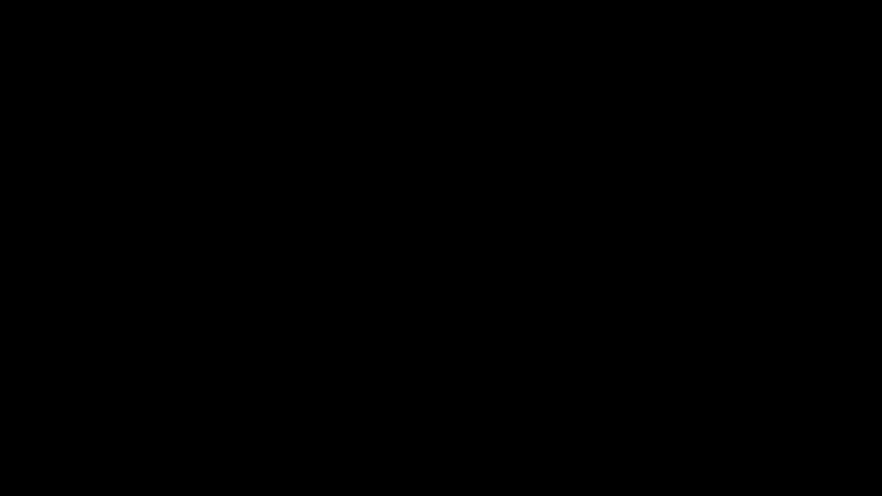
Add a Display Capture source of the primary monitor and confirm its properties
left_click(363, 279)
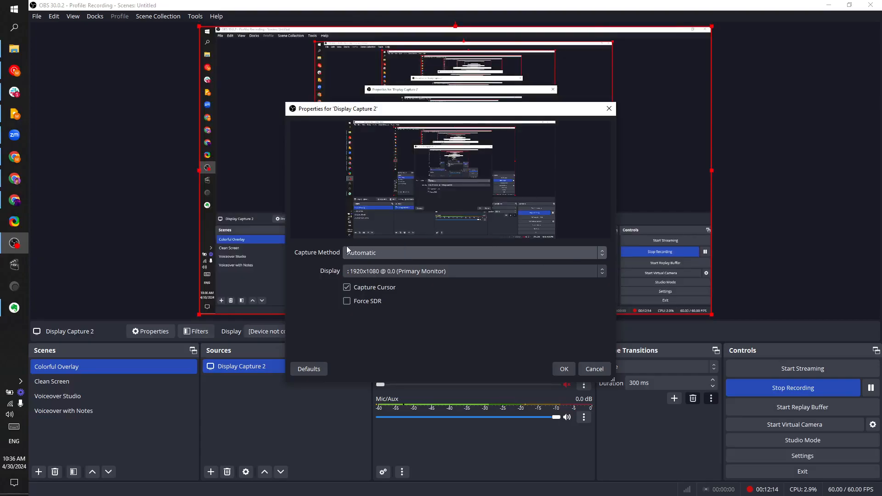
left_click(564, 369)
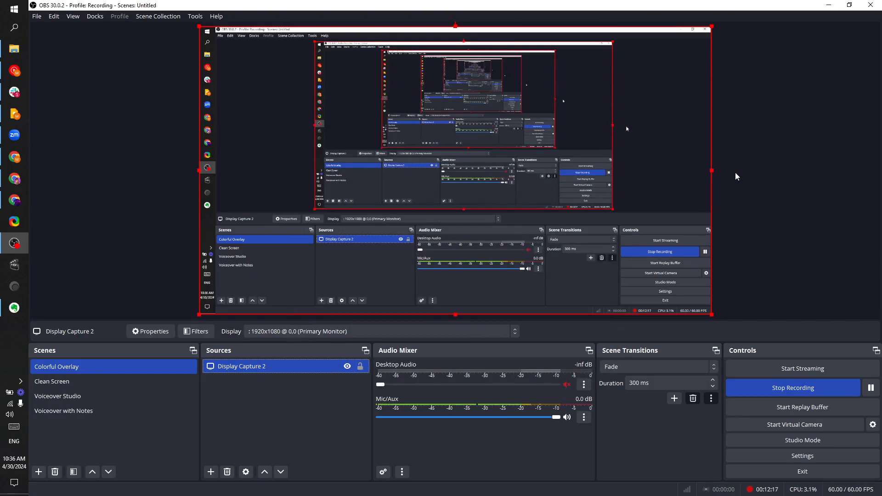
left_click(234, 409)
Add an Image source to the Colorful Overlay scene using obs-screen-overlay.png from the Downloads folder
left_click(210, 471)
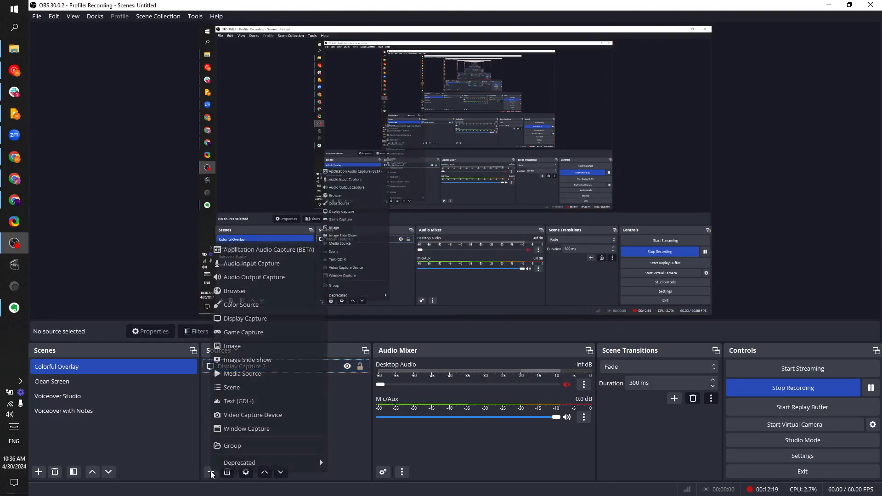
left_click(230, 347)
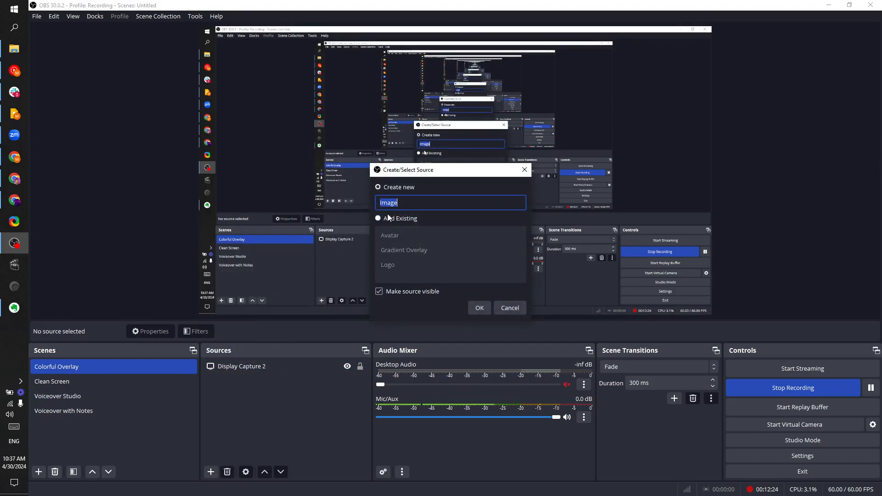
left_click(479, 308)
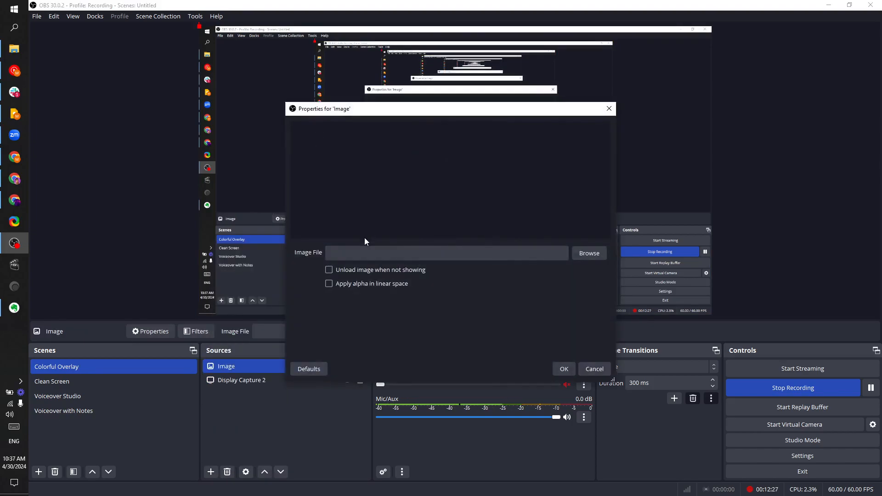
left_click(583, 253)
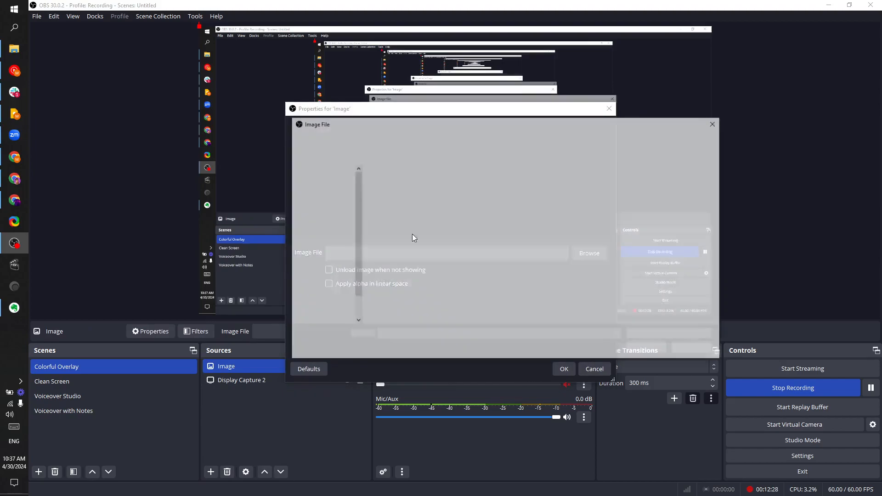
scroll(341, 223, "up", 5)
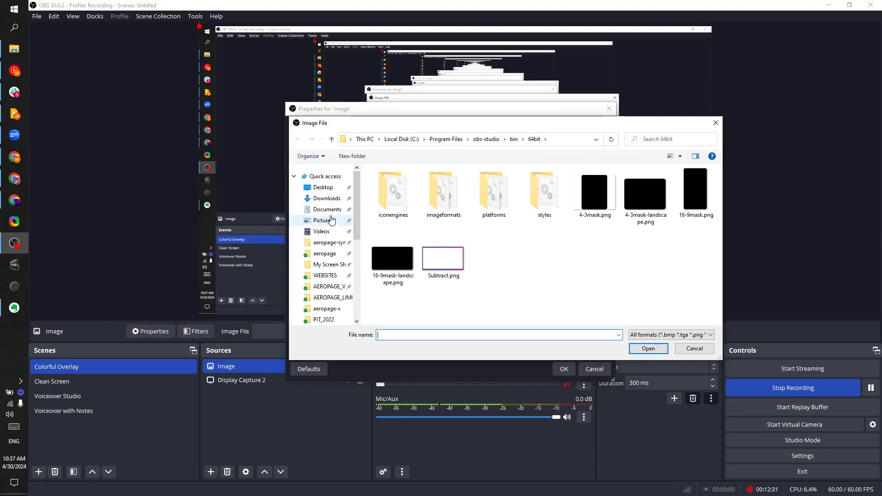
left_click(326, 199)
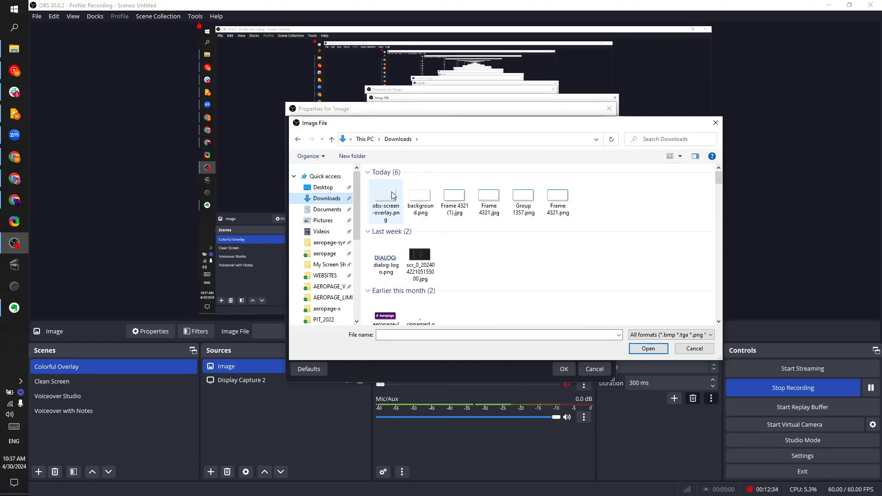
left_click(387, 210)
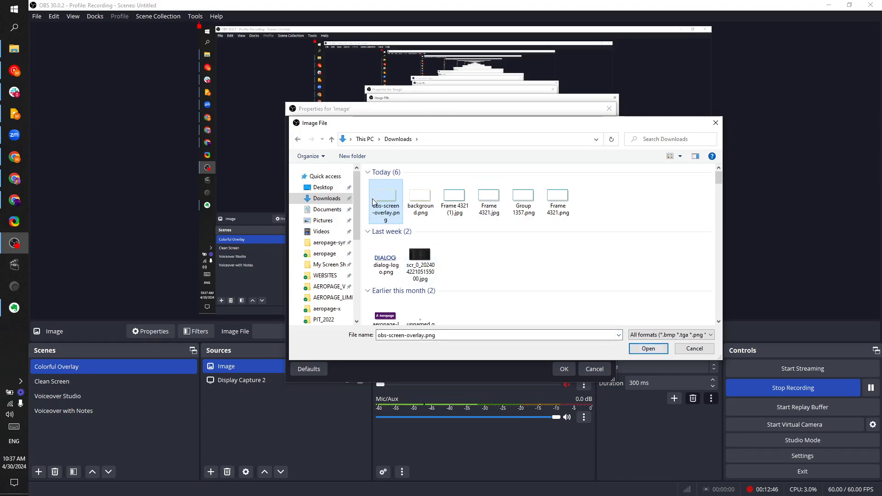
left_click(657, 350)
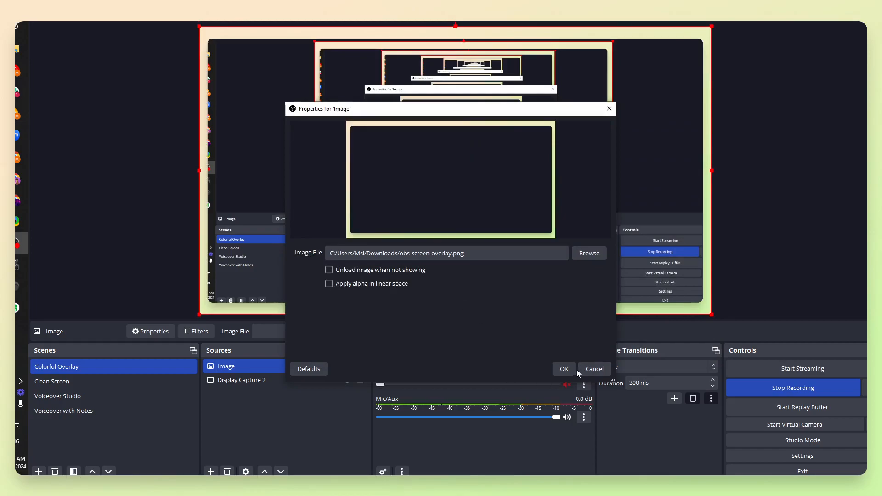
left_click(563, 369)
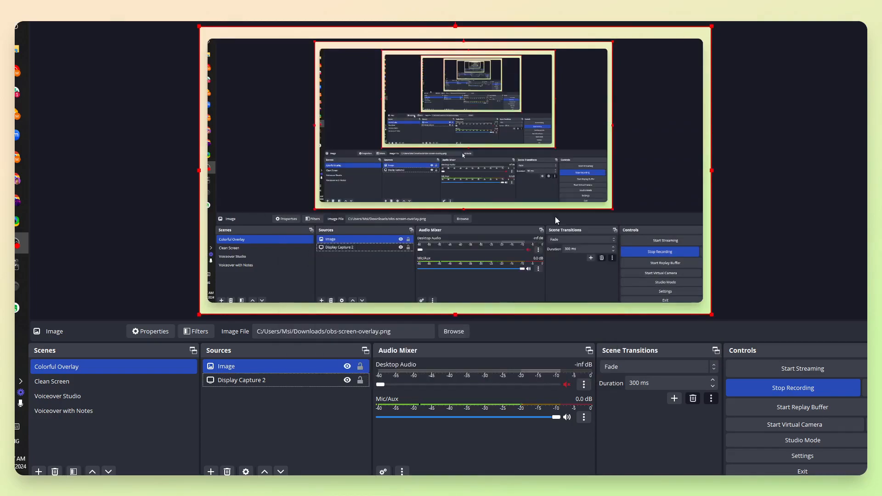
Lock the Image overlay source so it cannot be moved
left_click(271, 436)
left_click(235, 370)
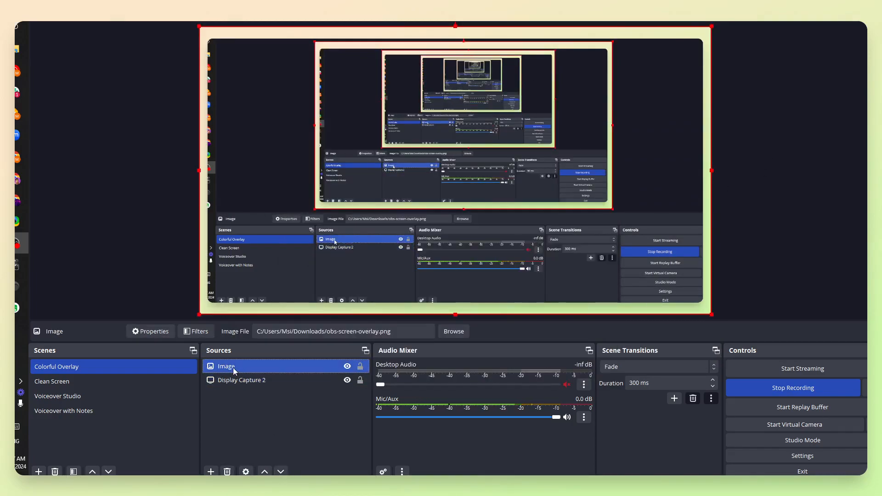
left_click(238, 380, "ctrl")
left_click(238, 379)
left_click(246, 419)
left_click(361, 367)
left_click(360, 366)
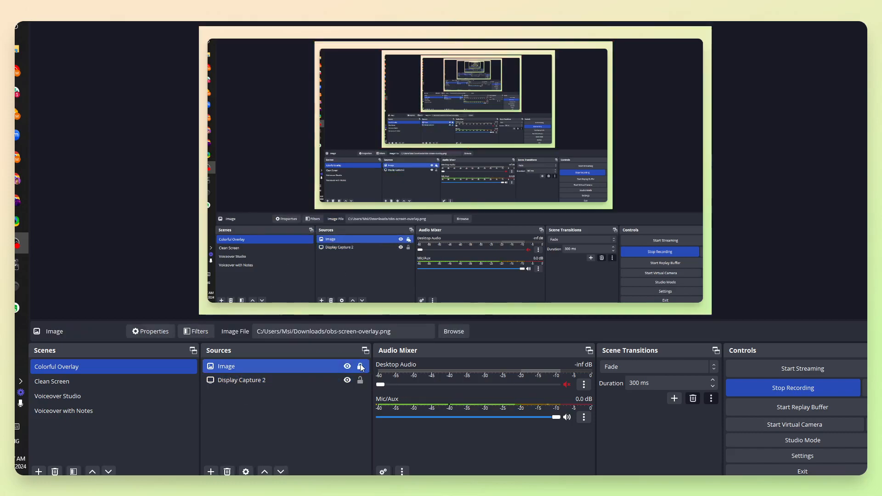
Resize and reposition the Display Capture 2 source so it fits inside the overlay's content cut-out
left_click(305, 215)
left_click_drag(304, 214, 285, 221)
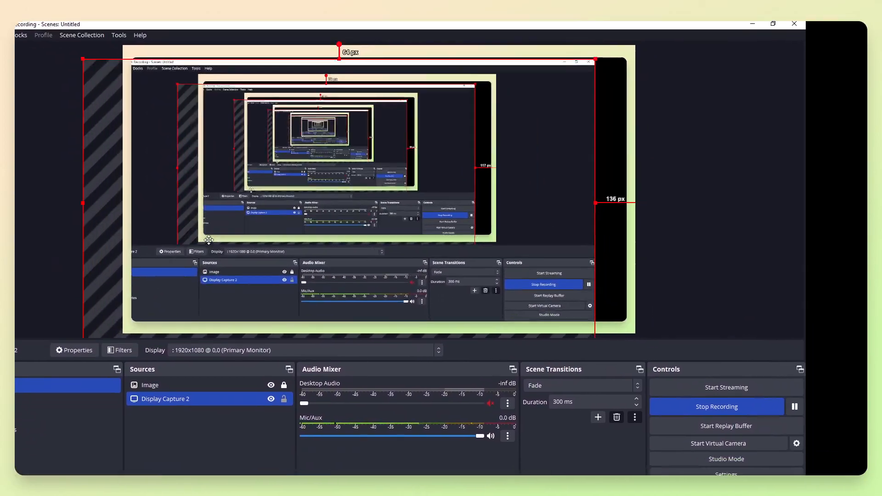
left_click_drag(209, 240, 239, 233)
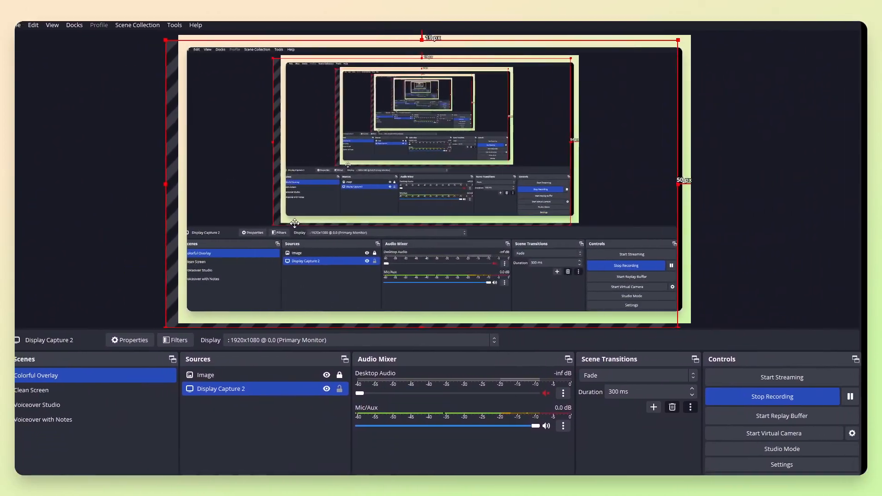
left_click_drag(294, 223, 306, 212)
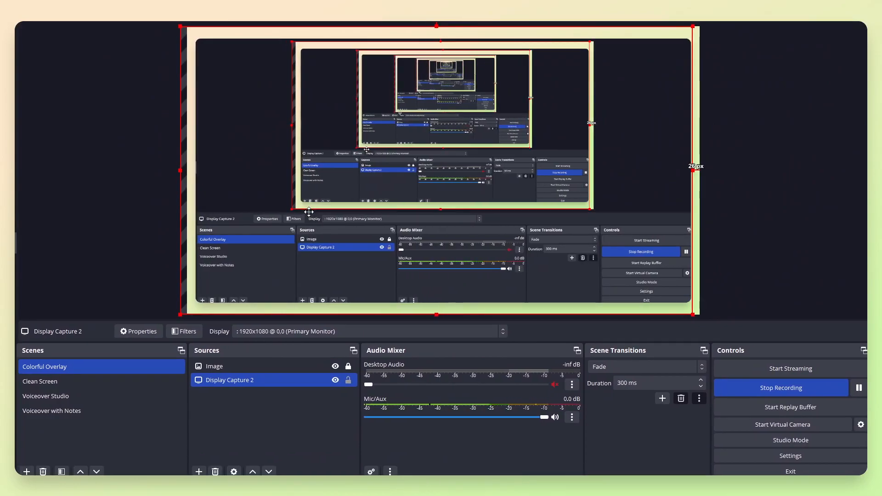
left_click_drag(346, 100, 330, 132)
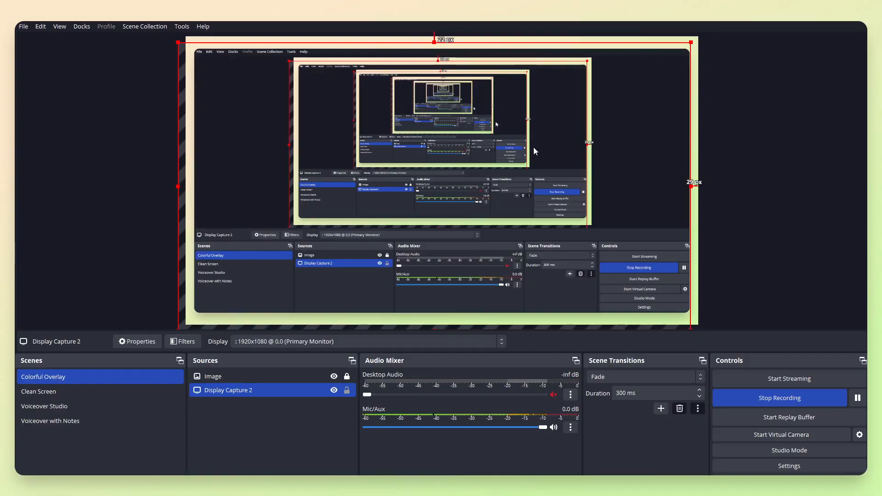
left_click(730, 112)
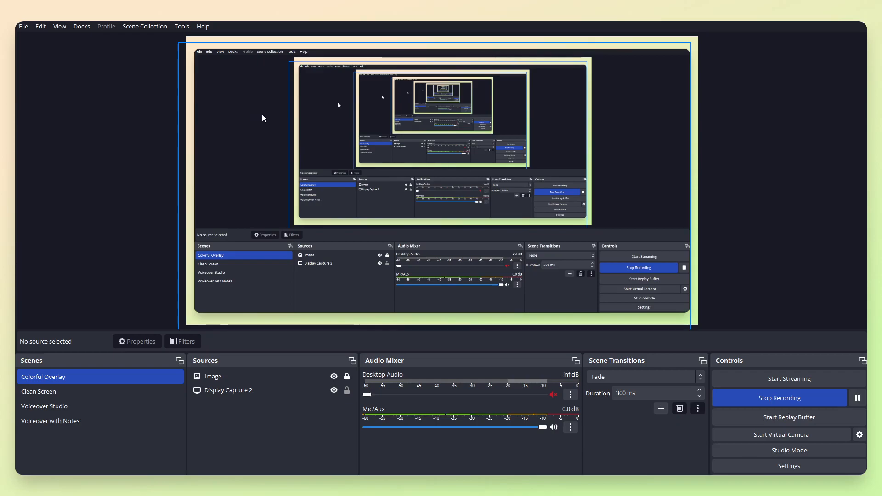
Inspect the Display Capture 2 source's display setting and properties
left_click(253, 391)
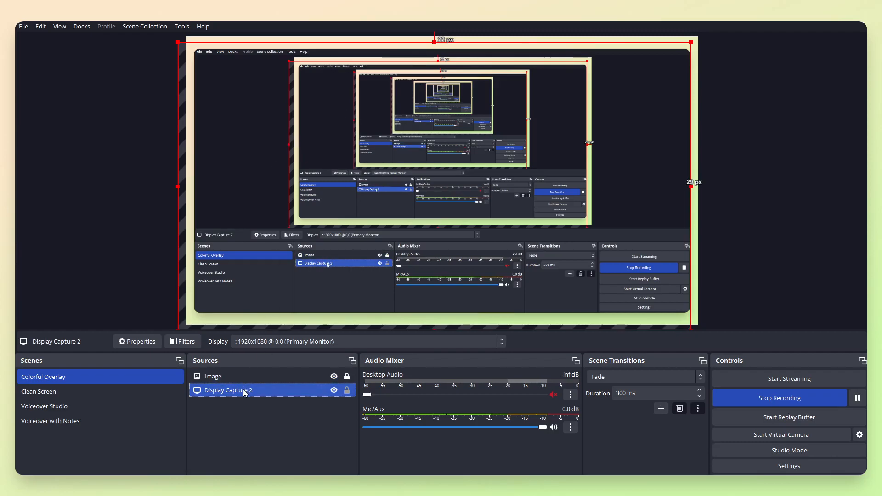
left_click(270, 342)
left_click(270, 353)
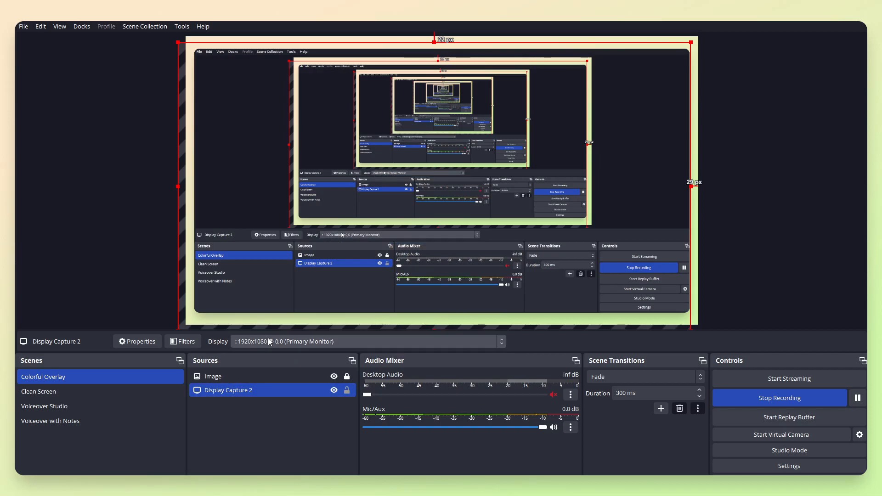
left_click(139, 344)
left_click(374, 281)
left_click(371, 267)
left_click(371, 268)
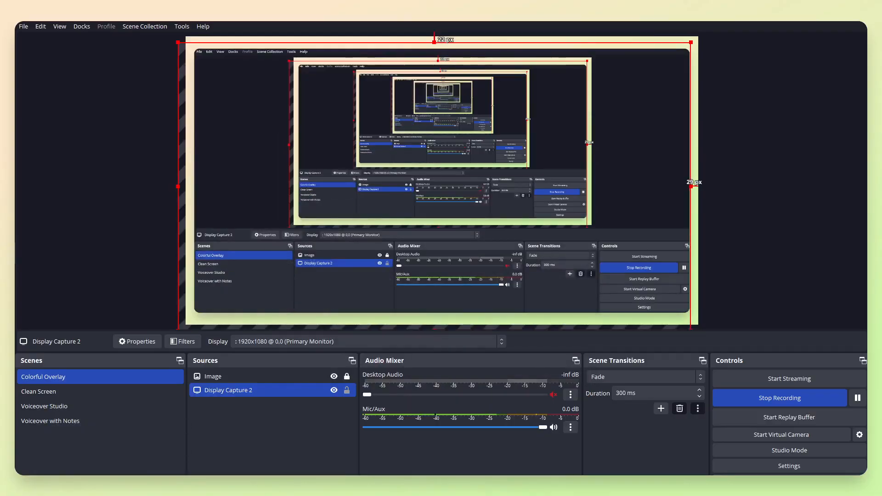
Add a Window Capture source named Window Capture 2 and open its window selection
left_click(201, 467)
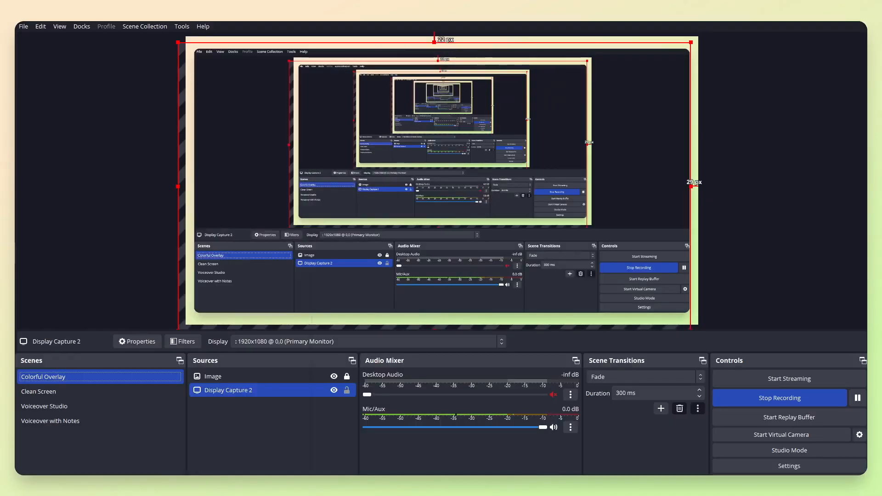
left_click(196, 483)
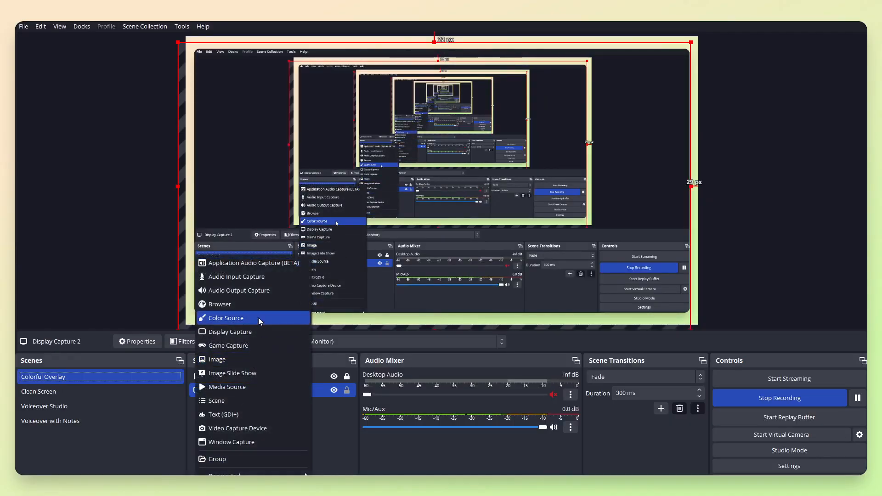
left_click(236, 442)
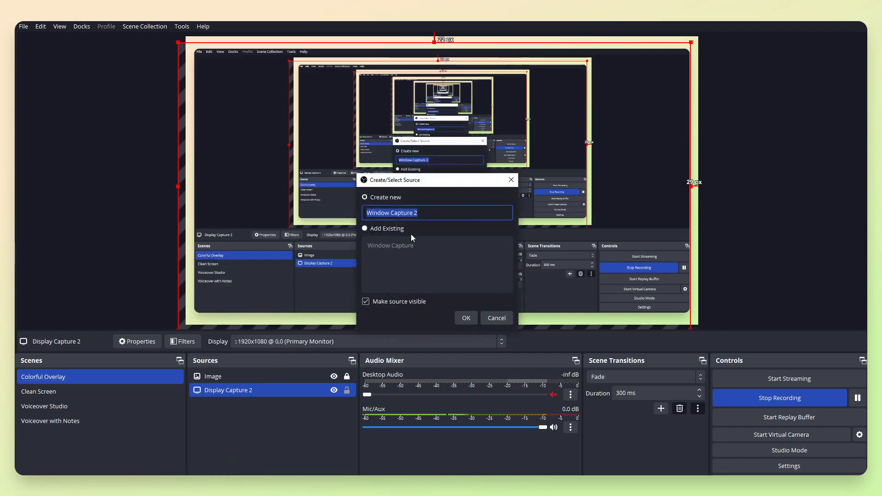
key("Return")
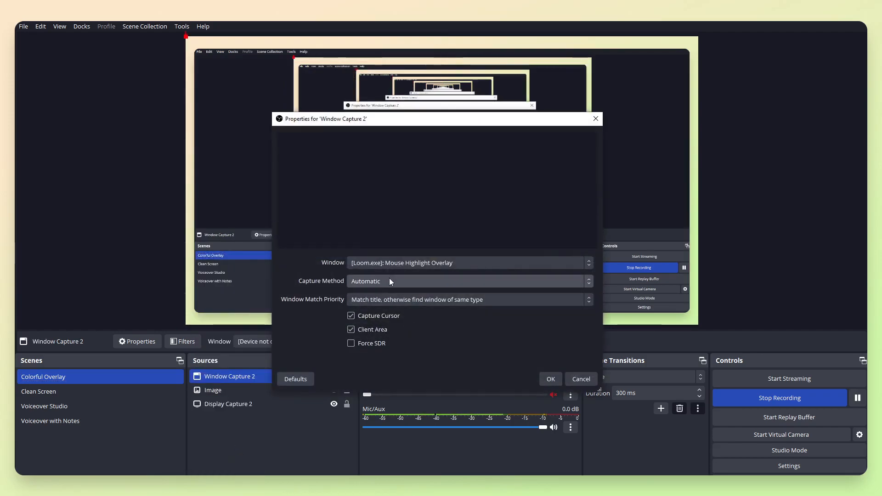
left_click(416, 263)
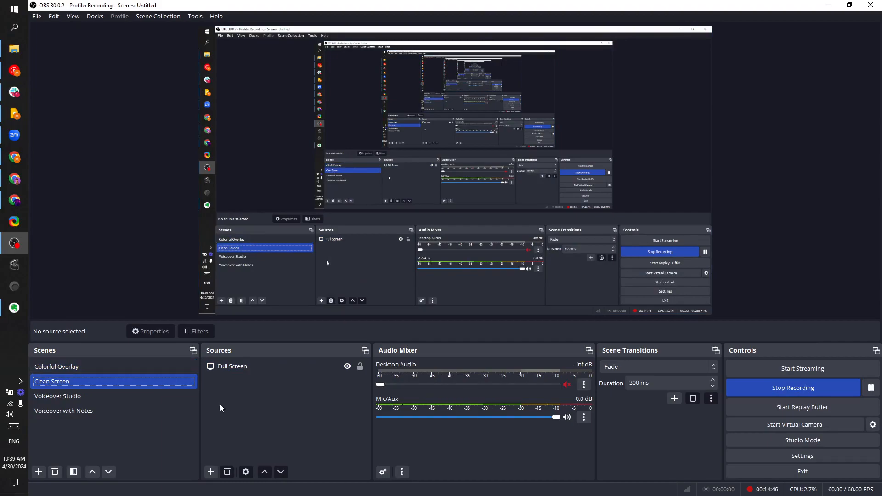
Add the existing Avatar image source to the Clean Screen scene and nudge it into the corner
left_click(210, 472)
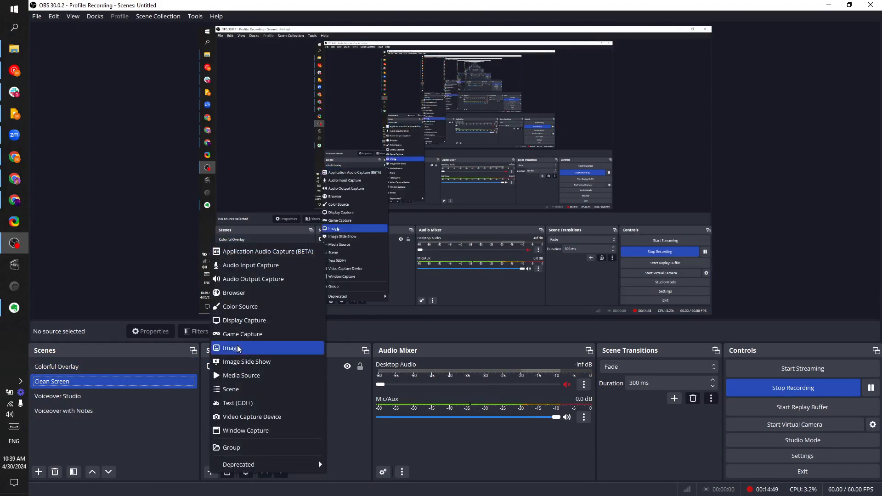
left_click(232, 348)
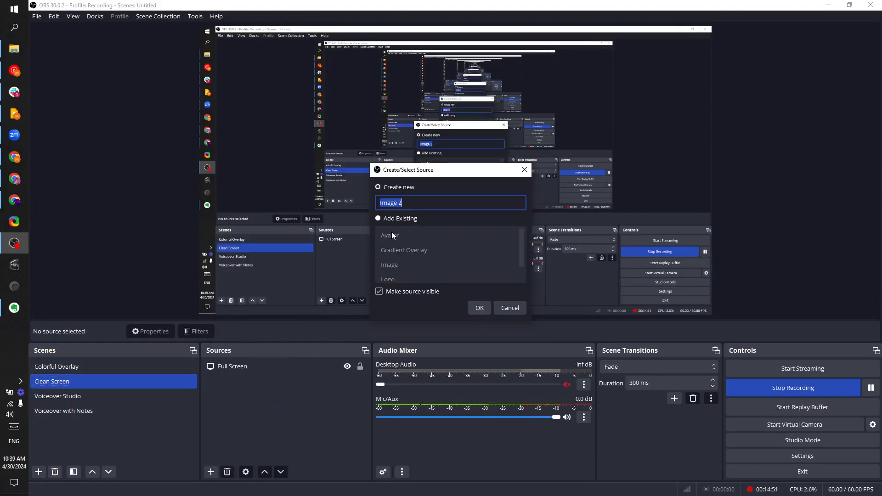
left_click(378, 219)
left_click(388, 236)
left_click(479, 308)
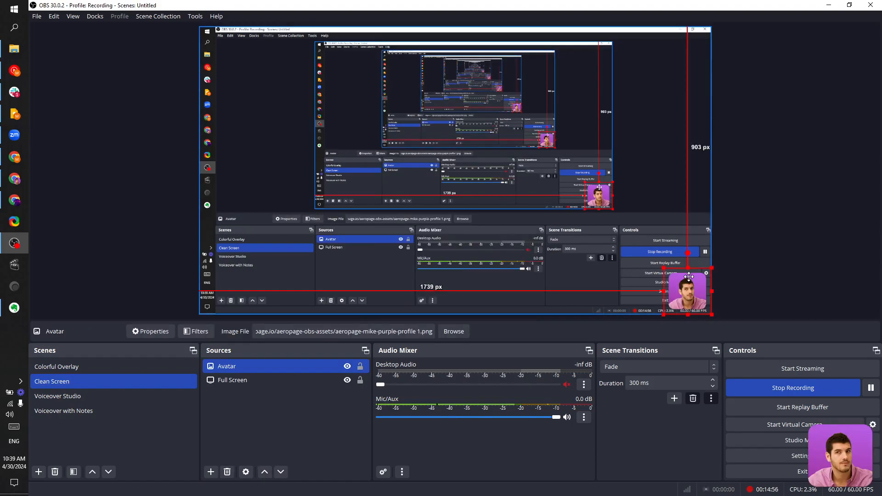
mouse_move(684, 276)
left_mouse_down()
mouse_move(350, 190)
mouse_move(692, 280)
left_mouse_up()
Switch back to the Colorful Overlay scene
left_click(544, 192)
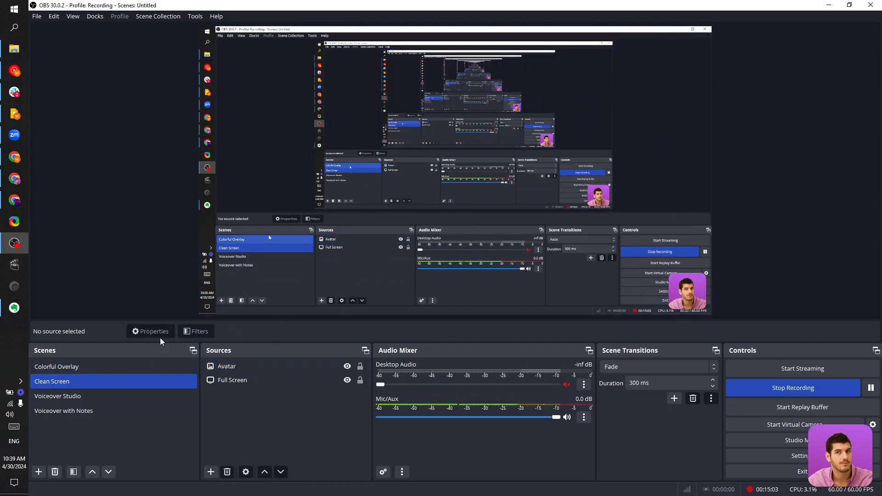
left_click(98, 371)
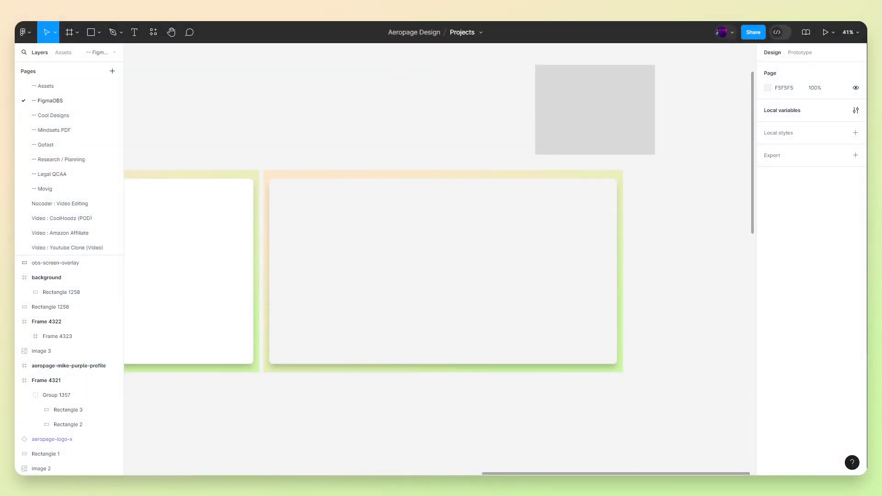